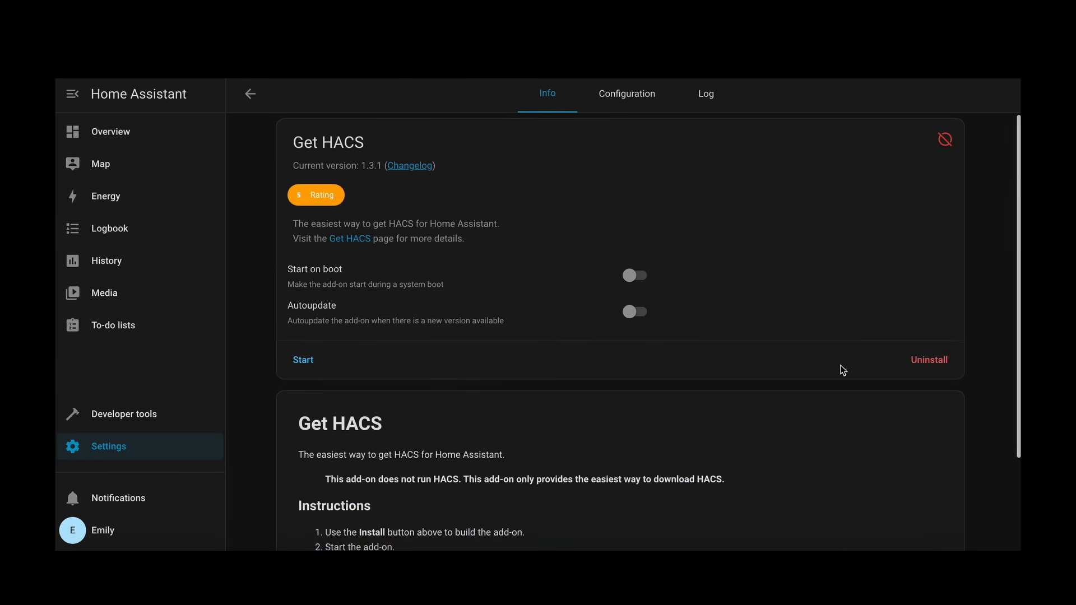
Step: Start the Get HACS add-on and open its log
{"action": "left_click", "coordinate": [302, 361]}
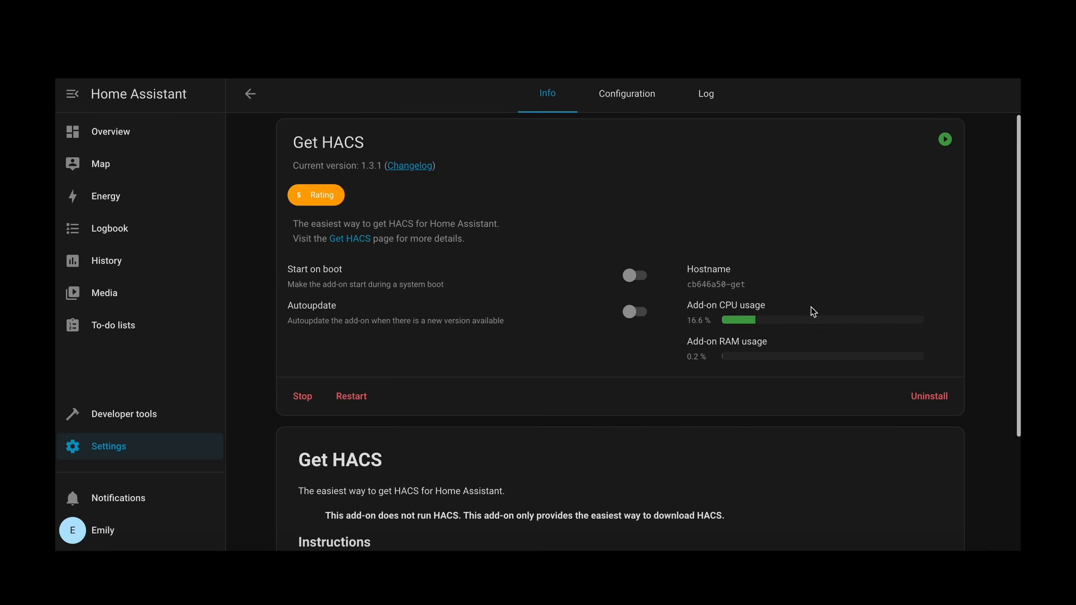
{"action": "left_click", "coordinate": [707, 97]}
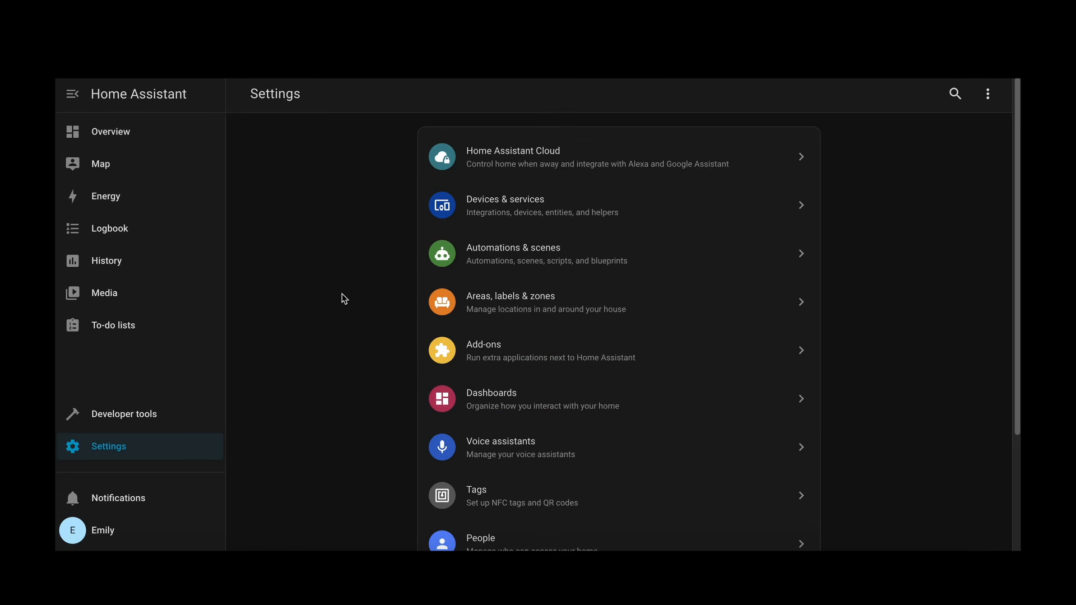
Step: Start adding a new integration under Devices & services, searching the brands for "hacs" and choosing HACS
{"action": "left_click", "coordinate": [535, 214]}
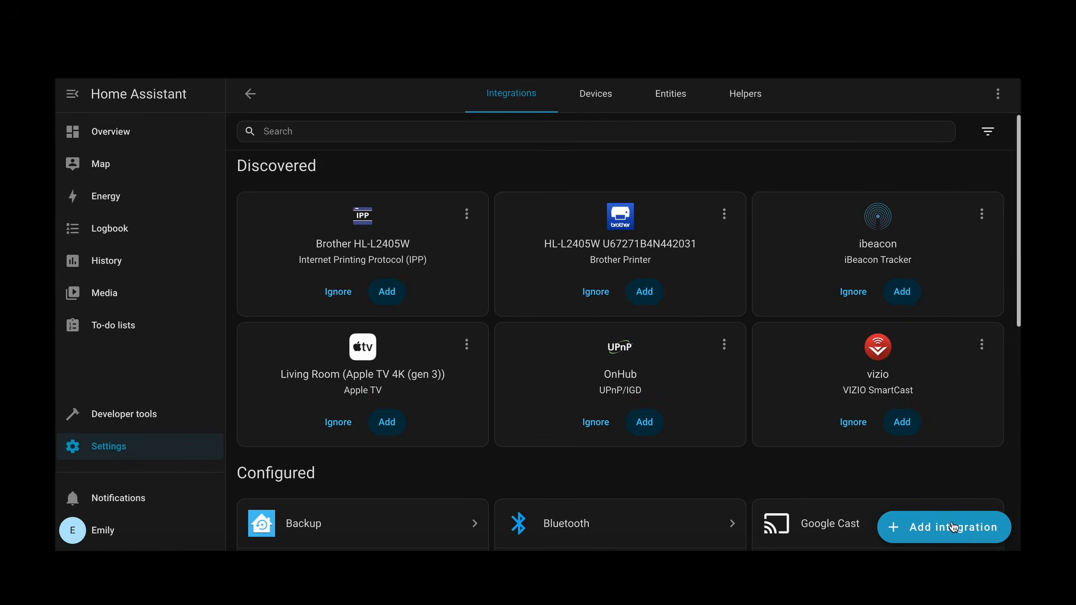
{"action": "left_click", "coordinate": [984, 533]}
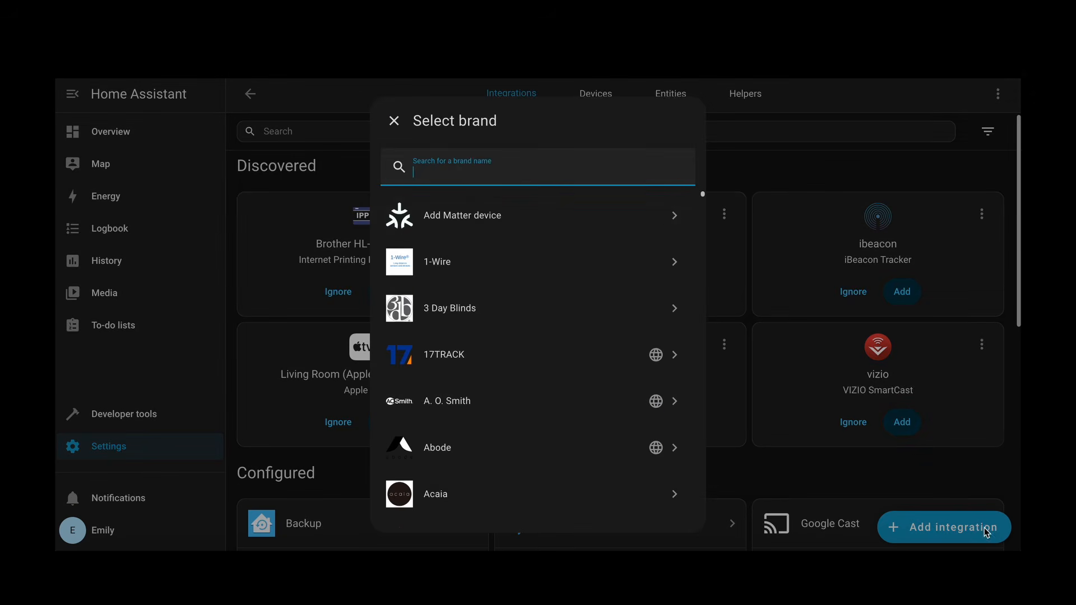
{"action": "type", "text": "hacs"}
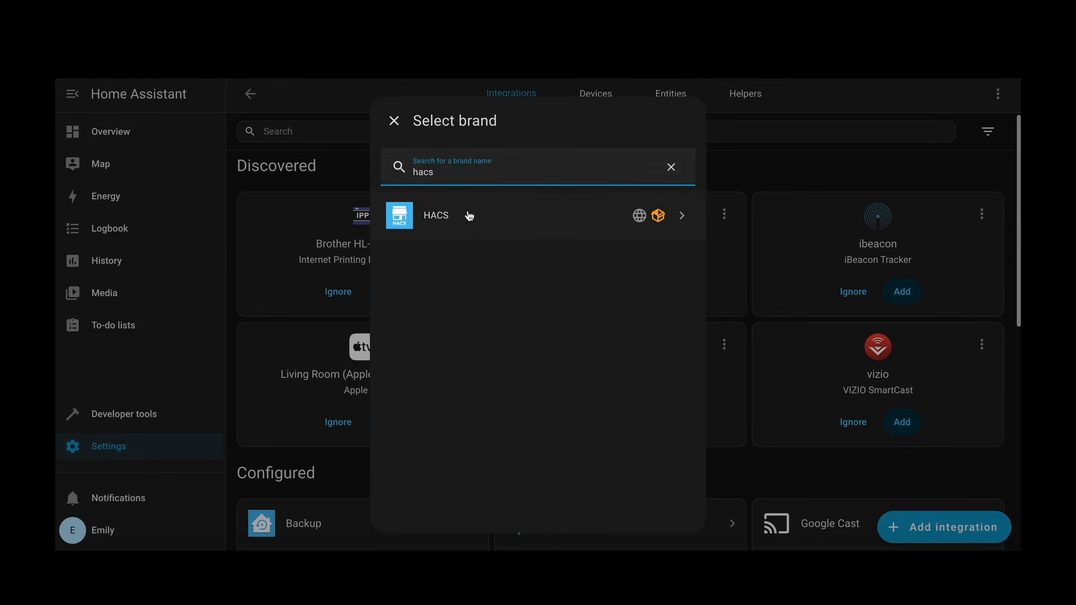
{"action": "left_click", "coordinate": [529, 221]}
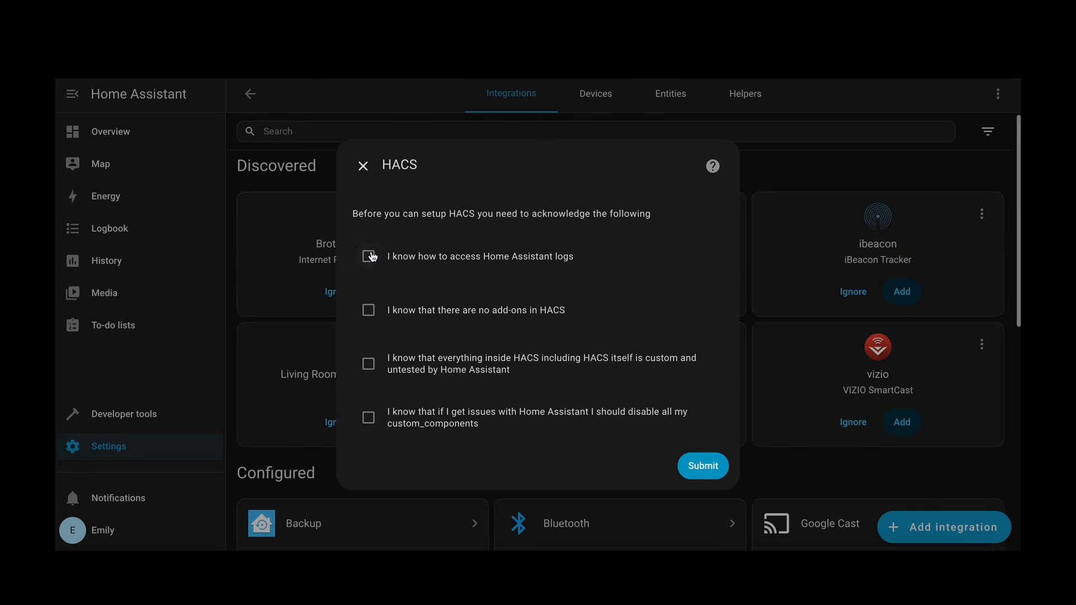
Step: Acknowledge all four HACS setup statements and submit them
{"action": "left_click", "coordinate": [368, 256]}
{"action": "left_click", "coordinate": [369, 313]}
{"action": "left_click", "coordinate": [369, 366]}
{"action": "left_click", "coordinate": [368, 421]}
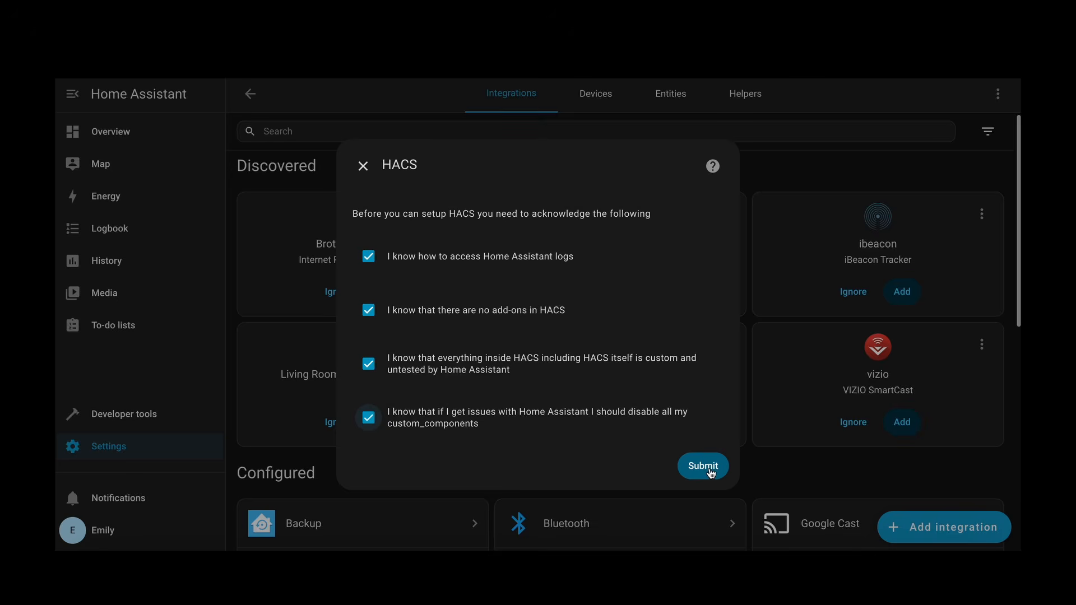
{"action": "left_click", "coordinate": [709, 472]}
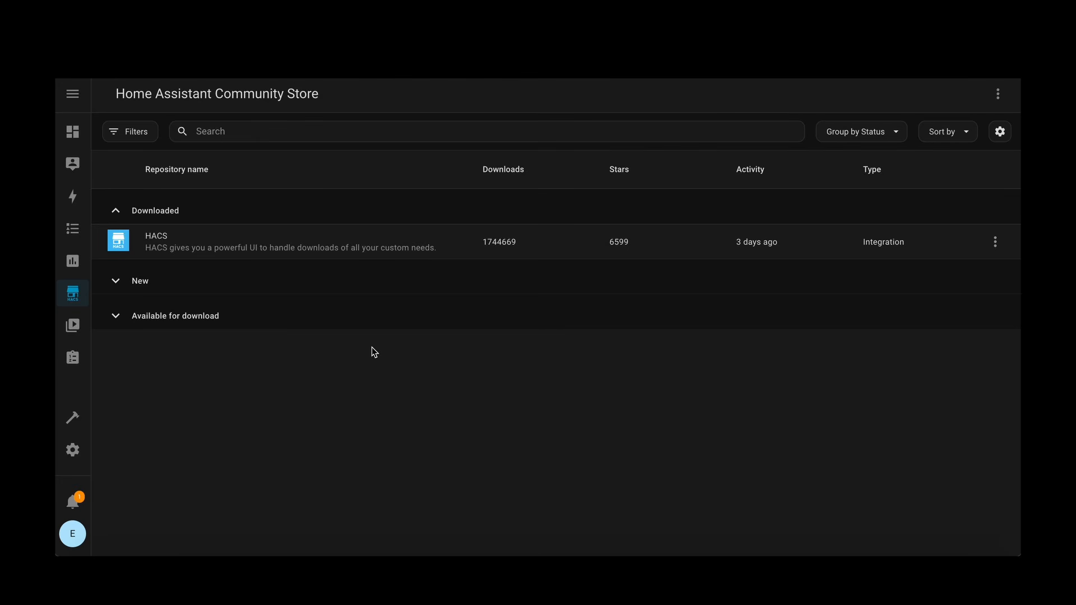
Step: Search the Home Assistant Community Store for "midea" and download the Midea AC LAN integration
{"action": "left_click", "coordinate": [205, 128]}
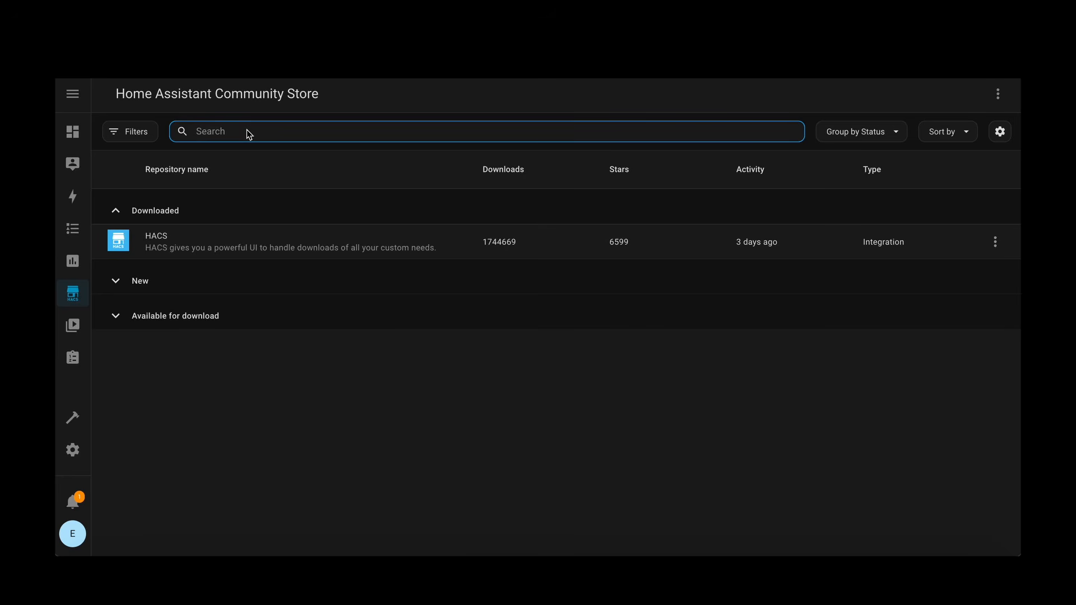
{"action": "type", "text": "midea"}
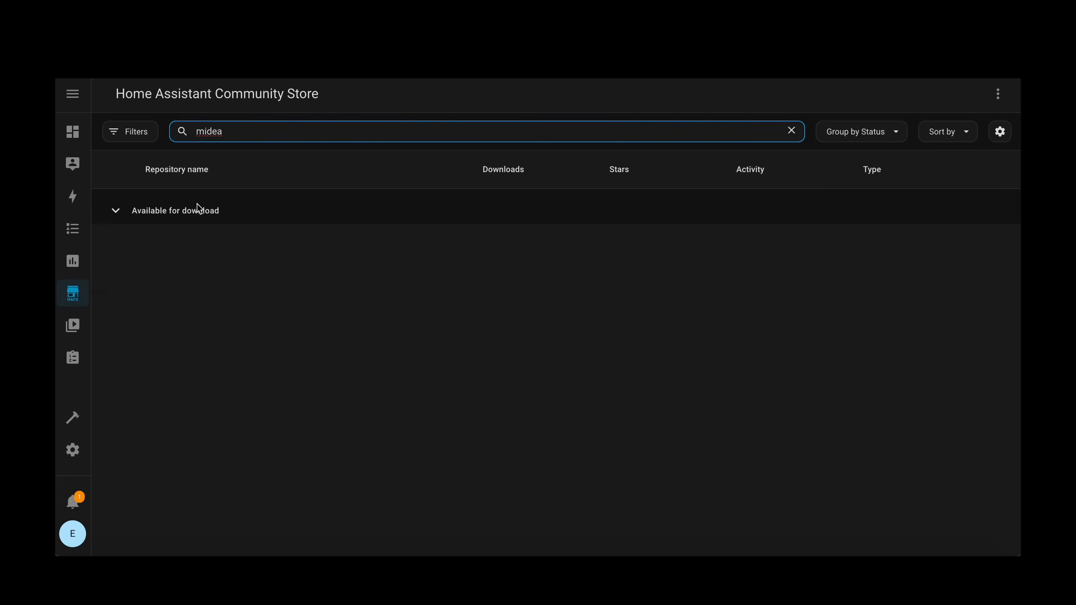
{"action": "left_click", "coordinate": [197, 205]}
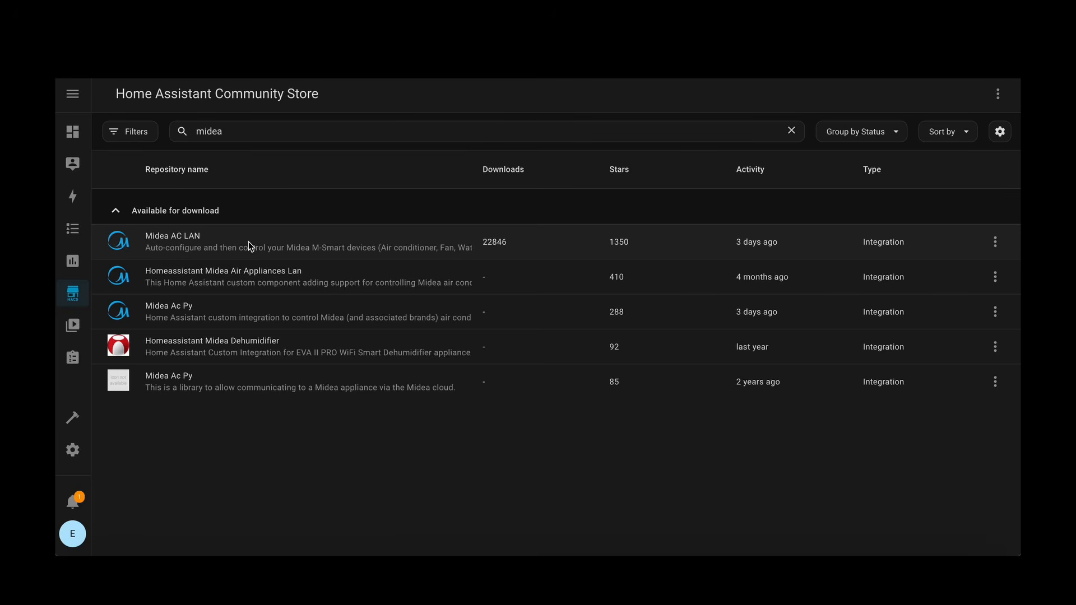
{"action": "left_click", "coordinate": [995, 241]}
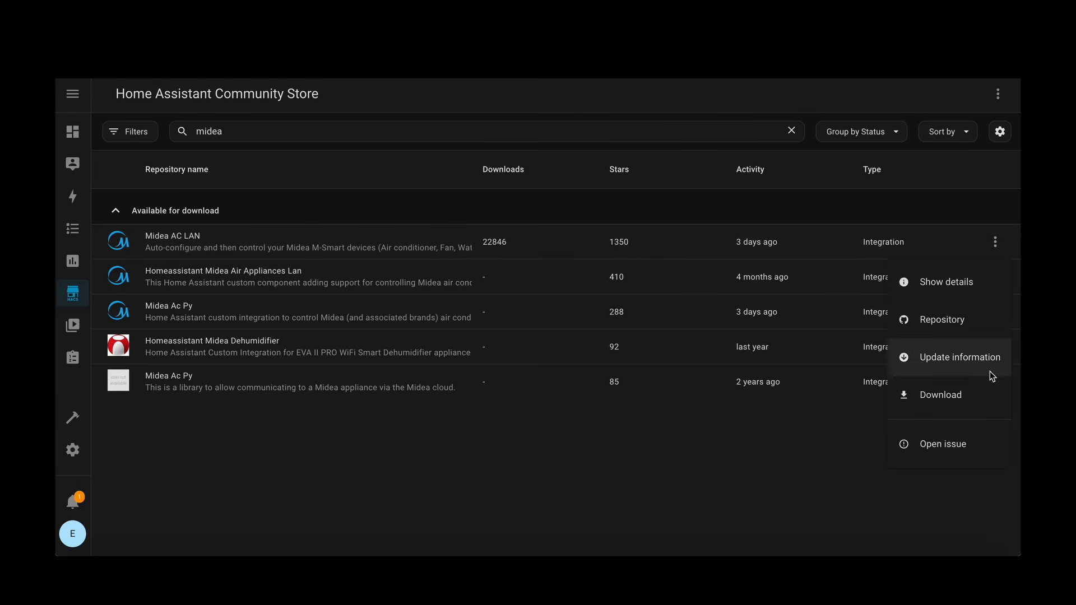
{"action": "left_click", "coordinate": [950, 395]}
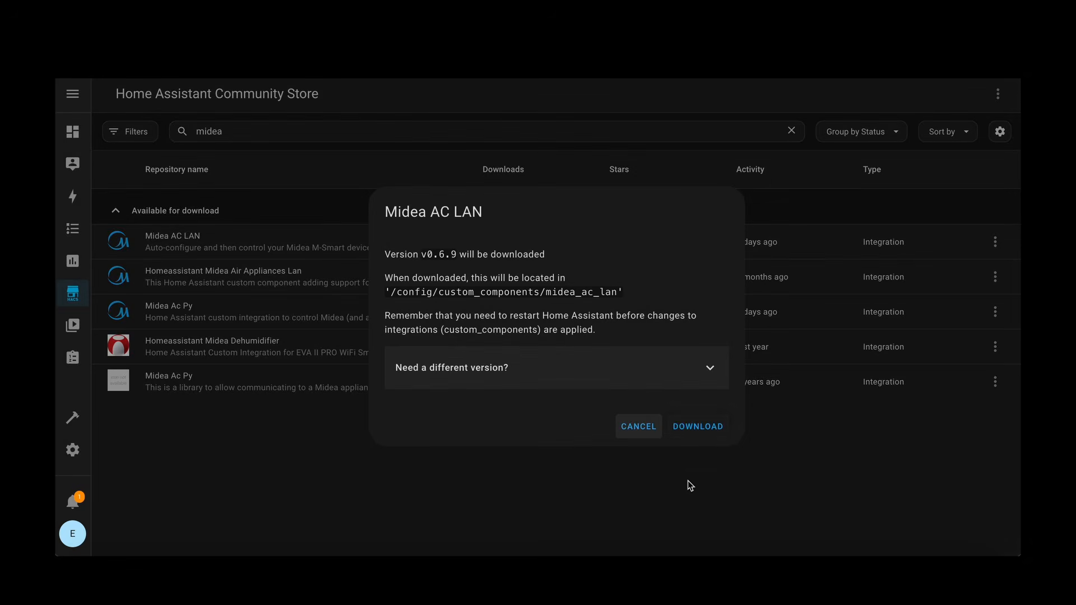
{"action": "left_click", "coordinate": [699, 416]}
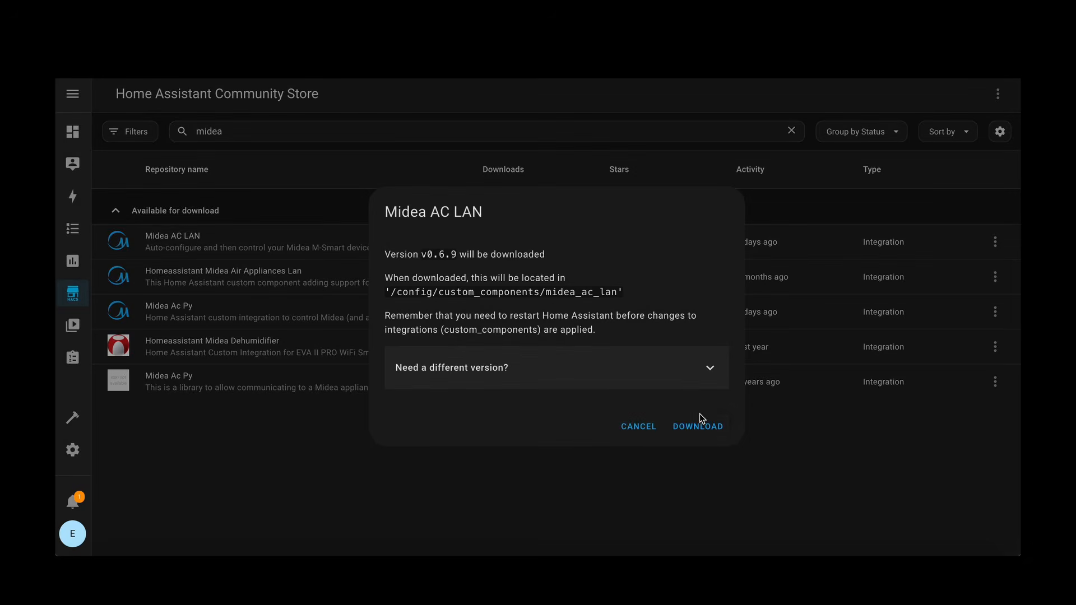
{"action": "left_click", "coordinate": [700, 422]}
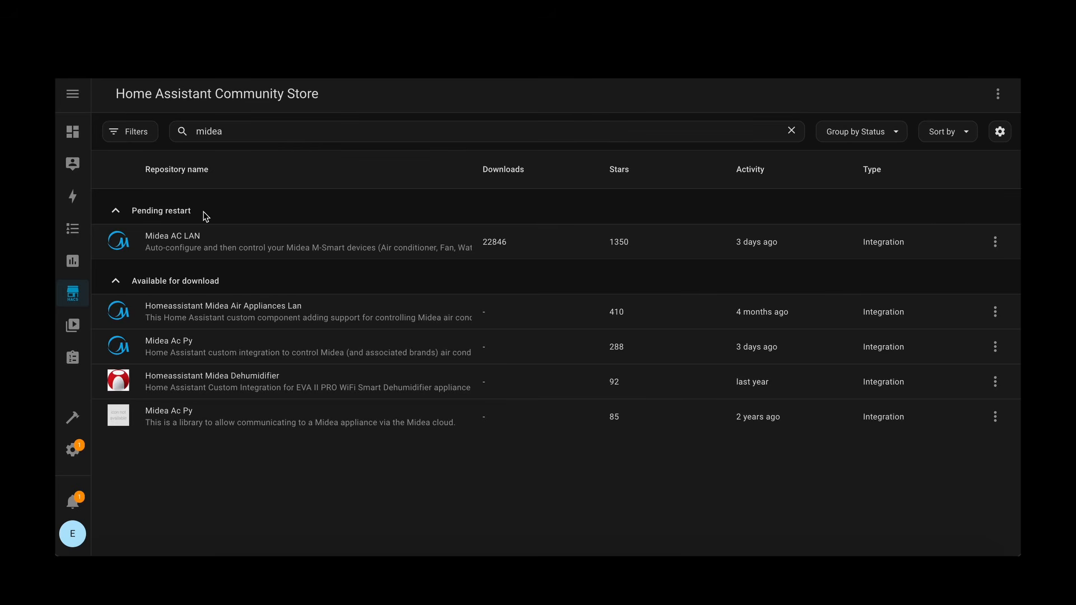
Step: Restart Home Assistant by submitting the Restart required repair in Settings, and finish the repair dialog
{"action": "left_click", "coordinate": [76, 452]}
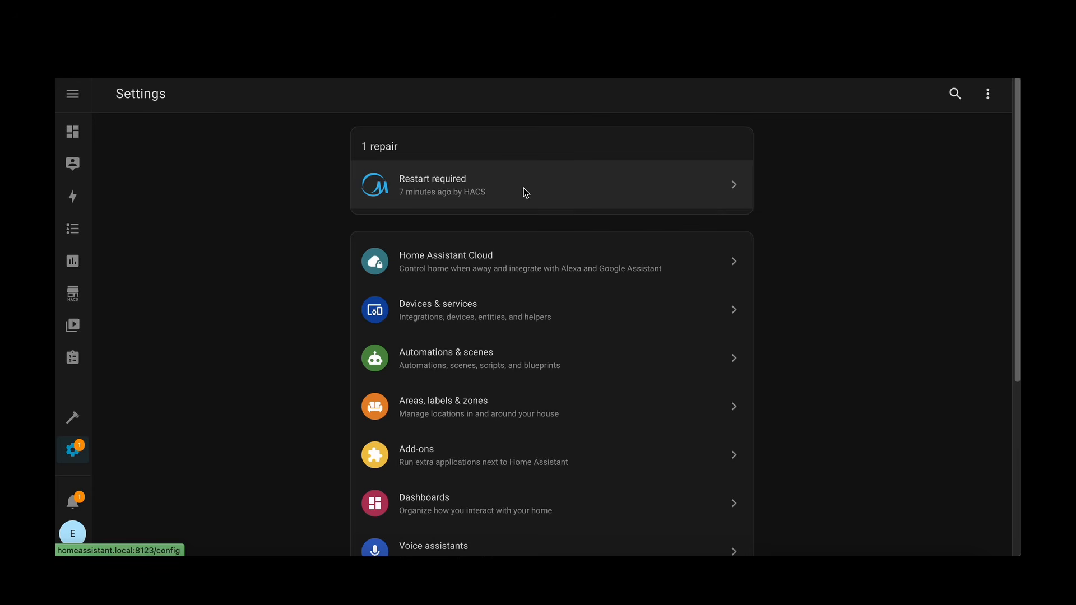
{"action": "scroll", "coordinate": [321, 386], "scroll_direction": "down", "scroll_amount": 5}
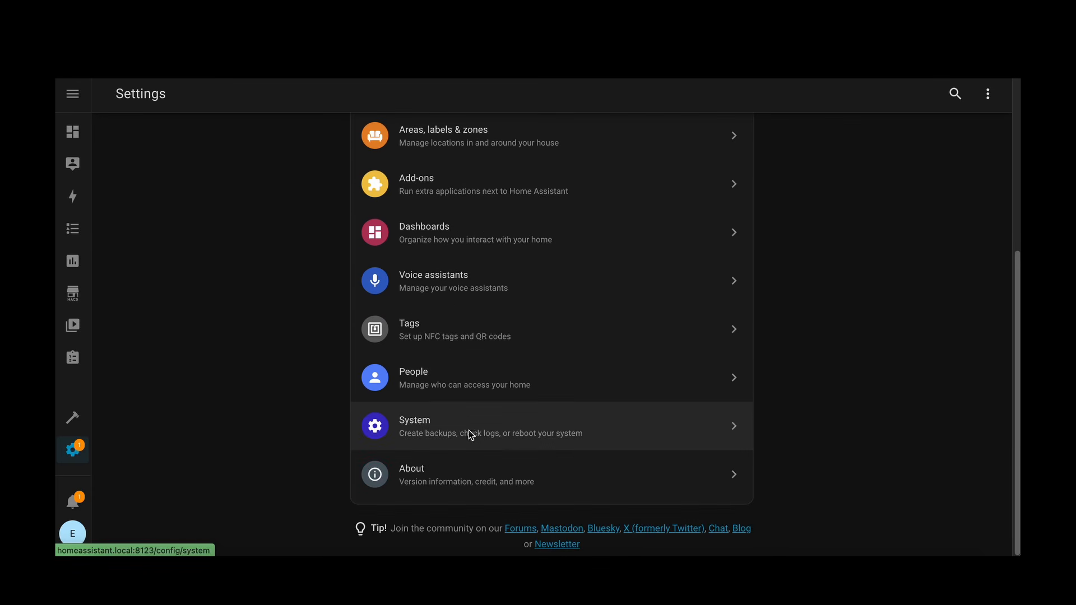
{"action": "left_click", "coordinate": [713, 430]}
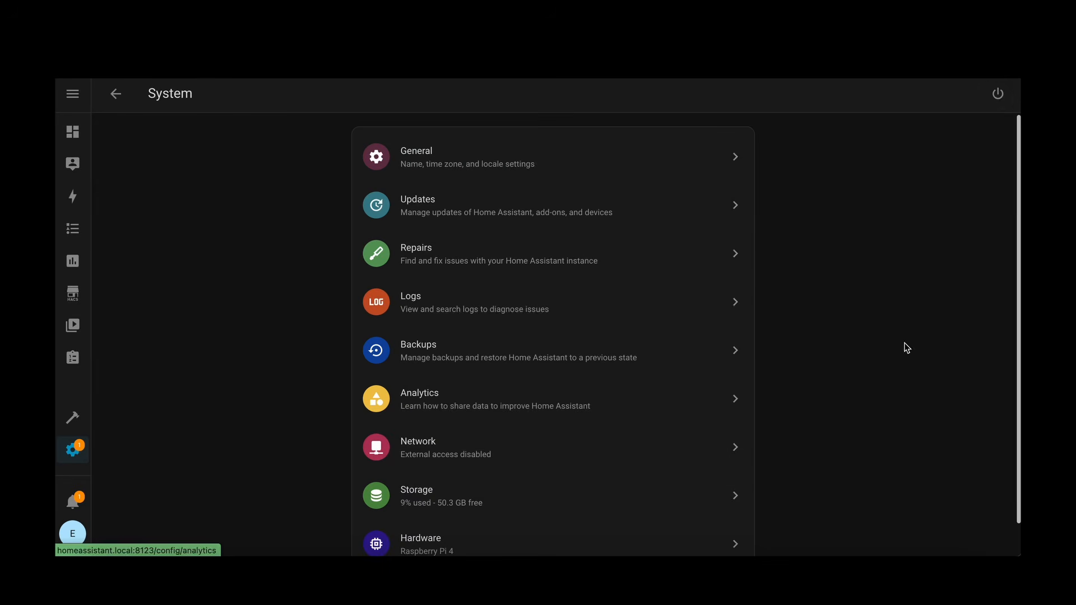
{"action": "left_click", "coordinate": [114, 96]}
{"action": "left_click", "coordinate": [552, 195]}
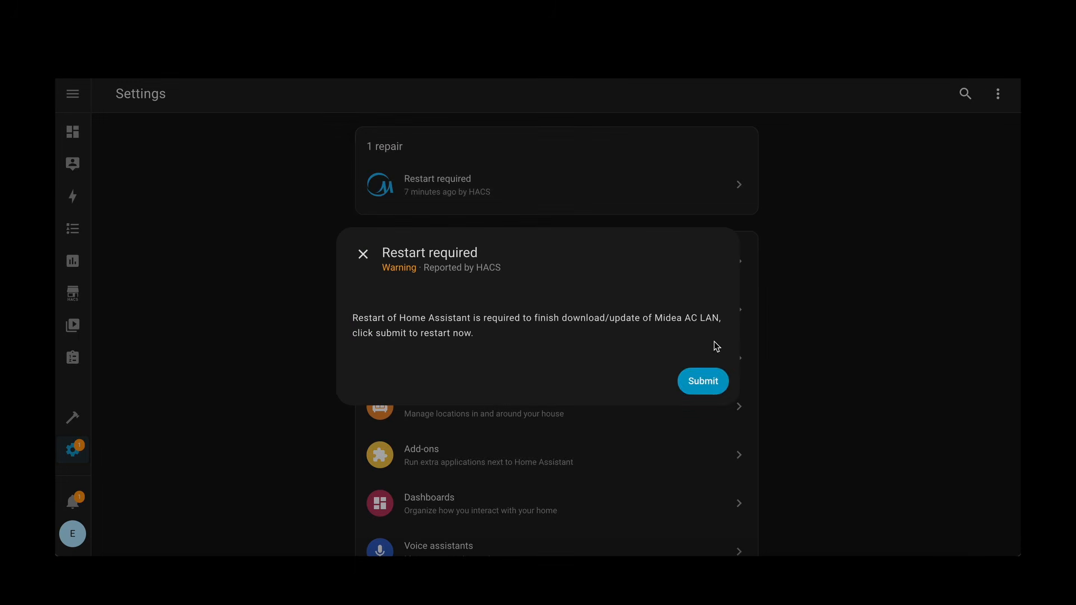
{"action": "left_click", "coordinate": [708, 386]}
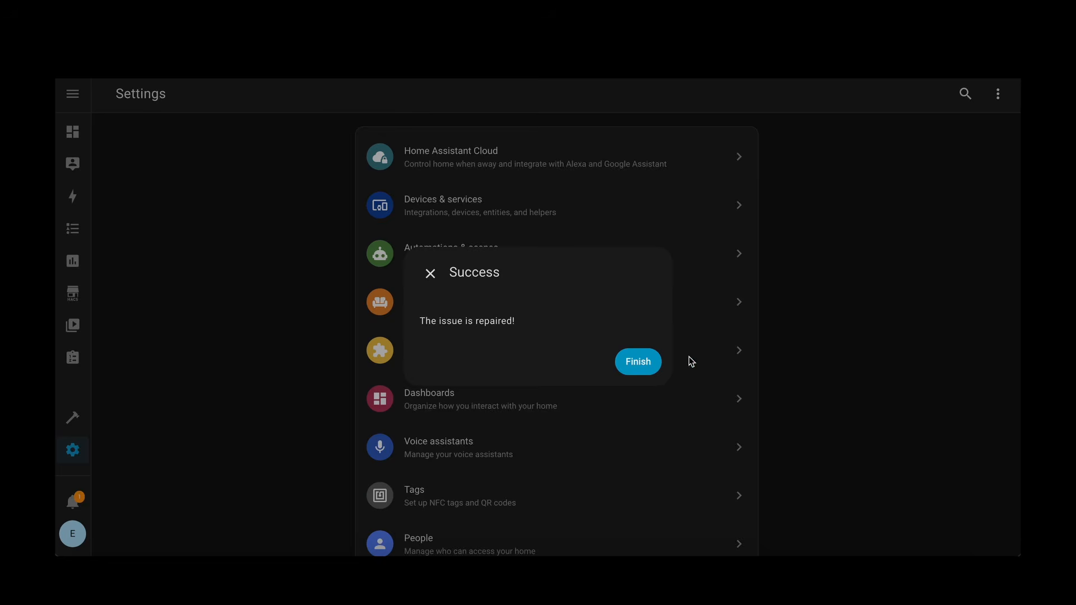
{"action": "left_click", "coordinate": [652, 362]}
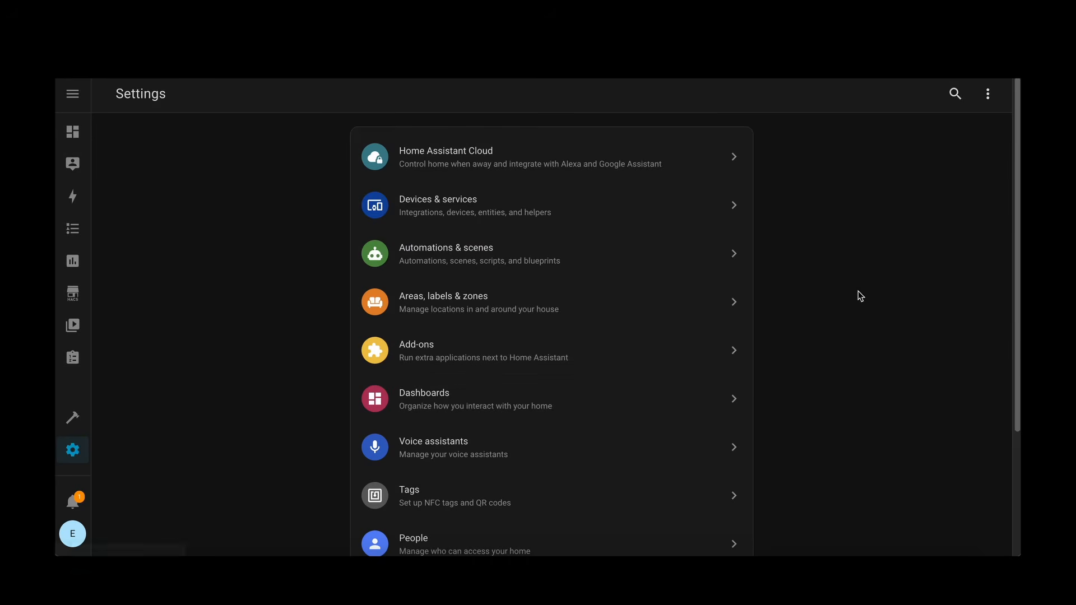
Step: Open the Midea AC LAN repository in HACS and read its documentation through to the Add device section
{"action": "left_click", "coordinate": [90, 297]}
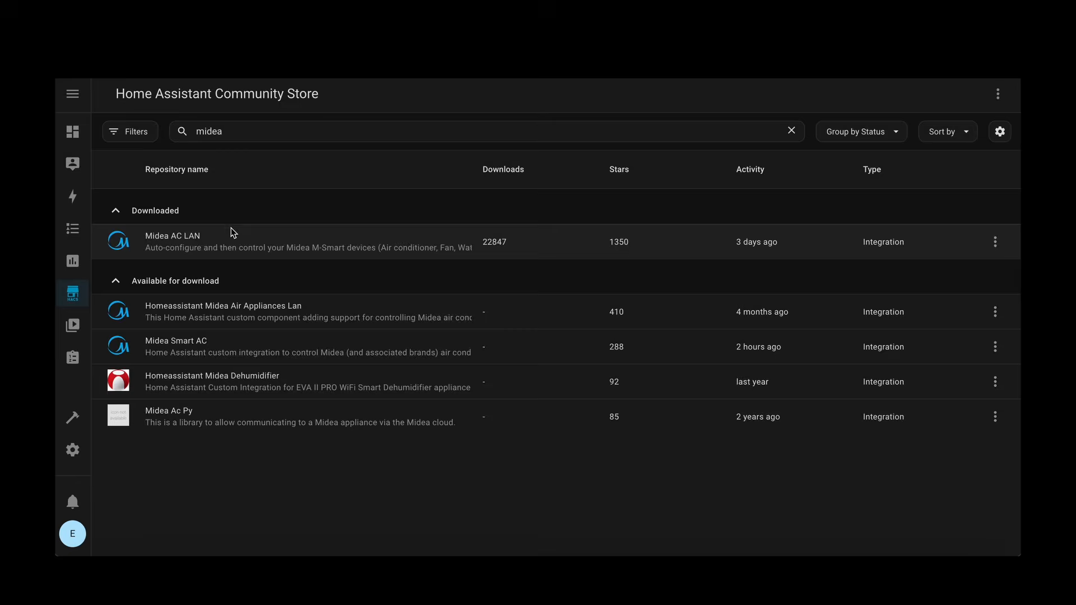
{"action": "left_click", "coordinate": [234, 235]}
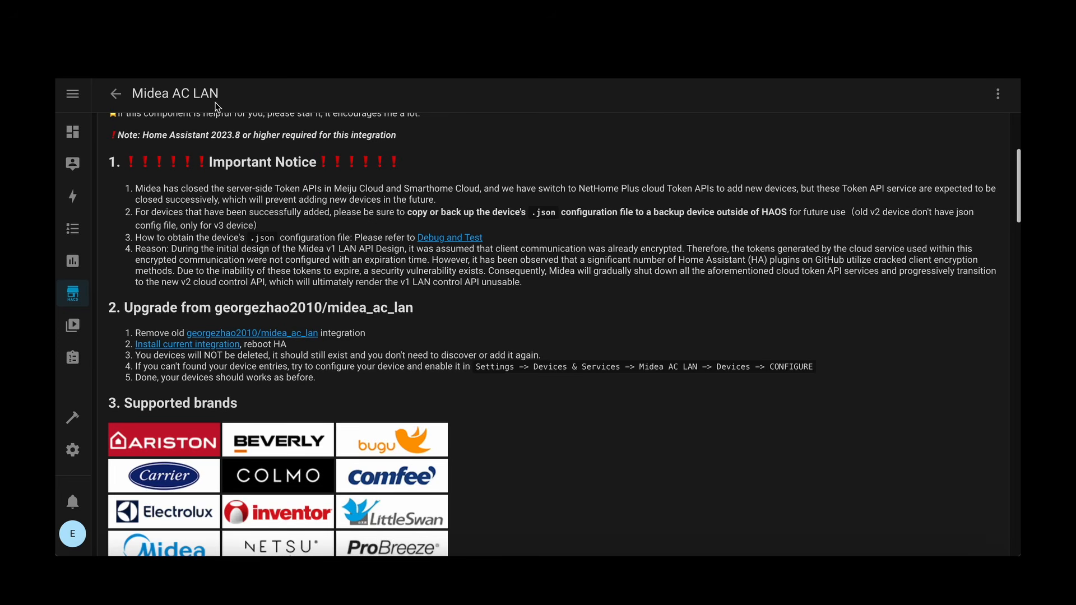
{"action": "scroll", "coordinate": [640, 317], "scroll_direction": "down", "scroll_amount": 4}
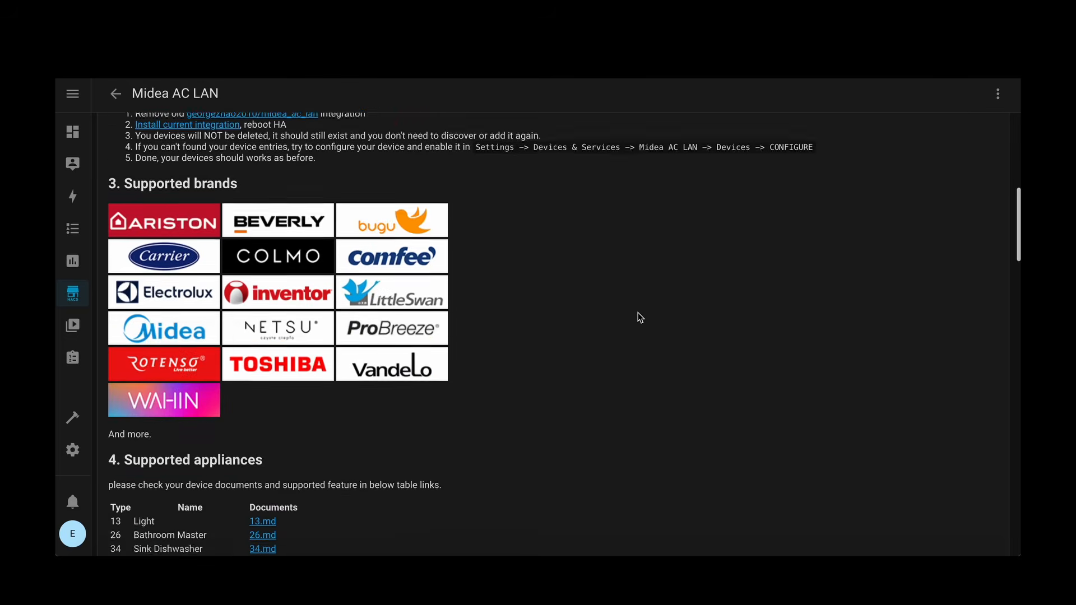
{"action": "scroll", "coordinate": [638, 315], "scroll_direction": "down", "scroll_amount": 15}
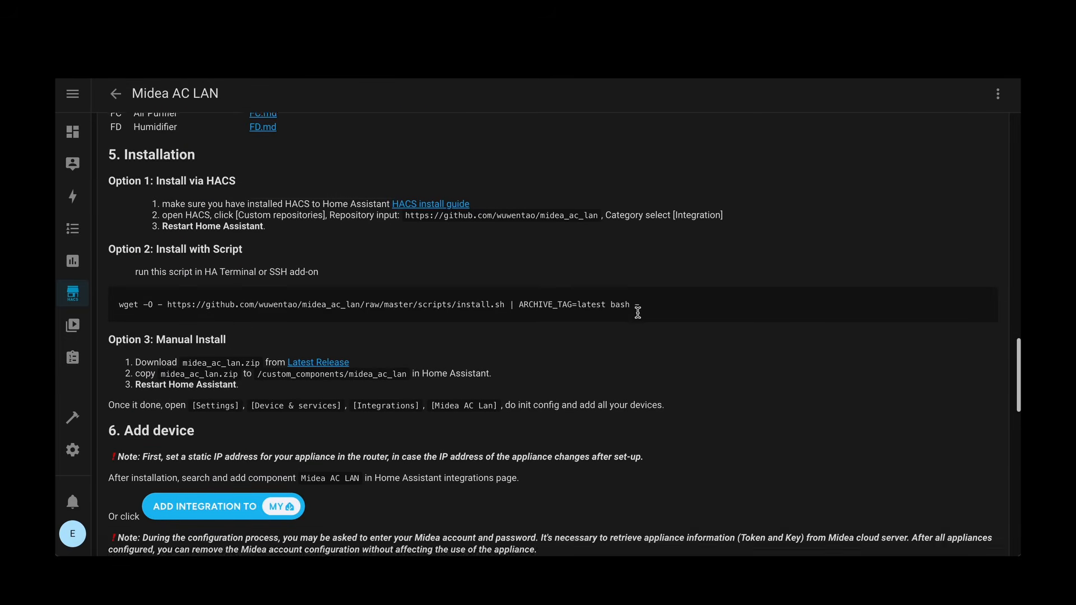
{"action": "scroll", "coordinate": [638, 312], "scroll_direction": "down", "scroll_amount": 2}
{"action": "scroll", "coordinate": [395, 318], "scroll_direction": "down", "scroll_amount": 3}
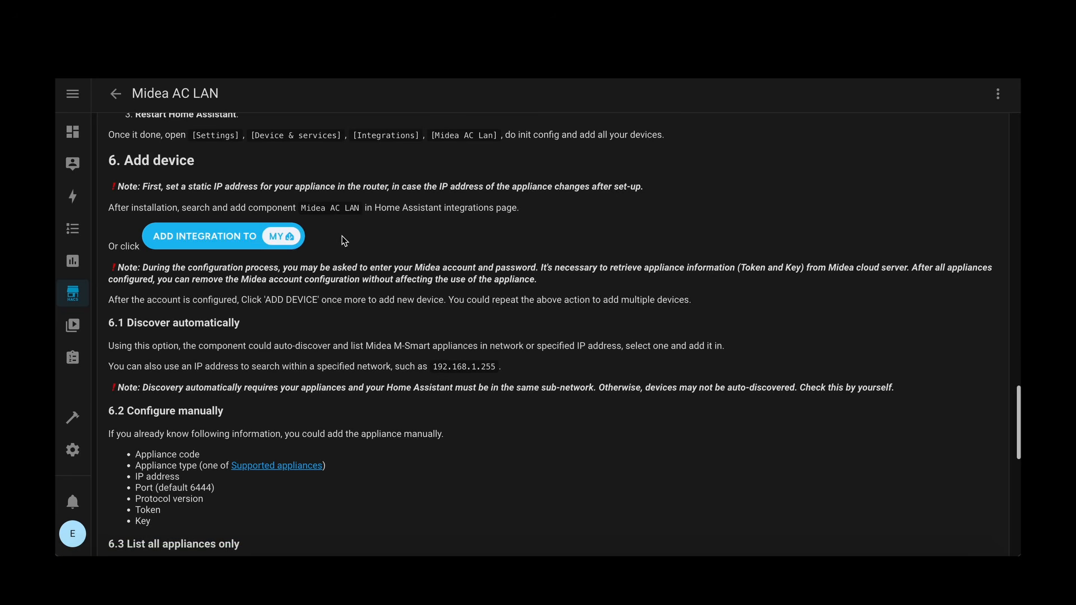
Step: Start the Midea AC LAN setup from the documentation's add-integration link and submit "List all appliances only" as the action
{"action": "left_click", "coordinate": [221, 237]}
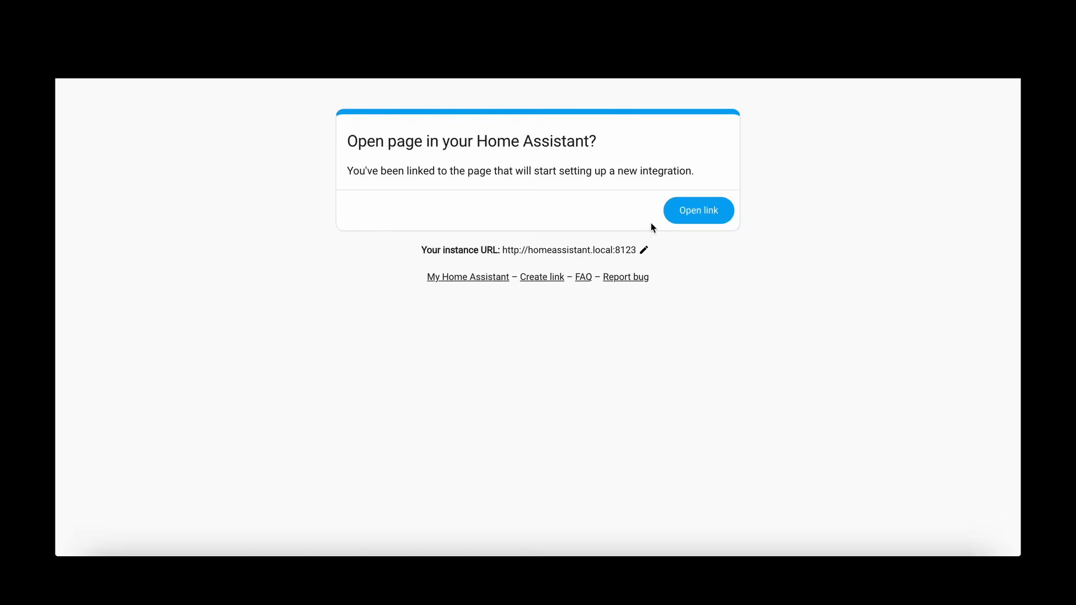
{"action": "left_click", "coordinate": [690, 217]}
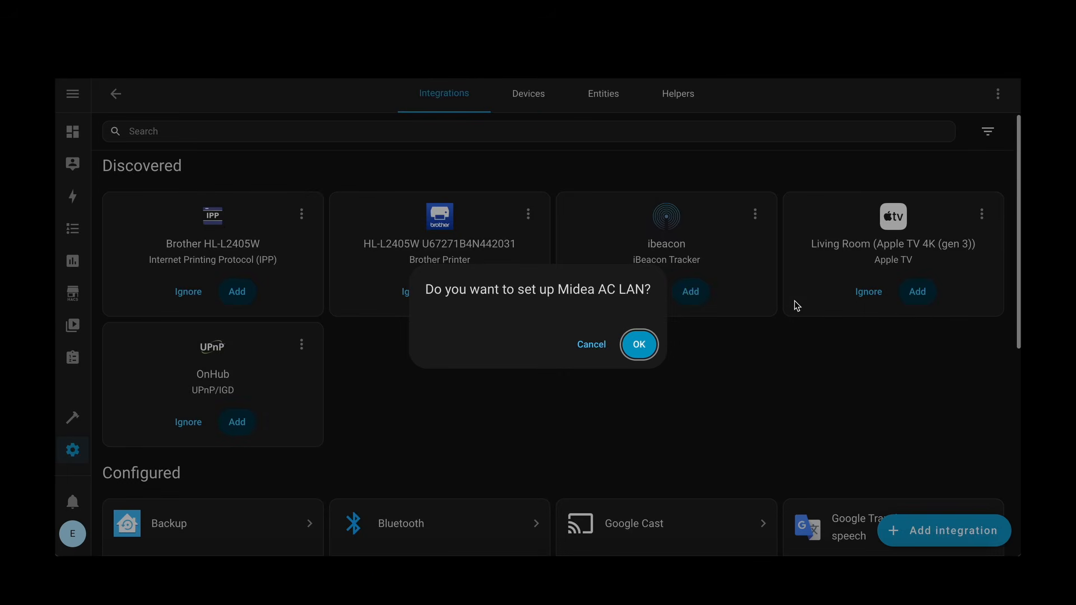
{"action": "left_click", "coordinate": [638, 344]}
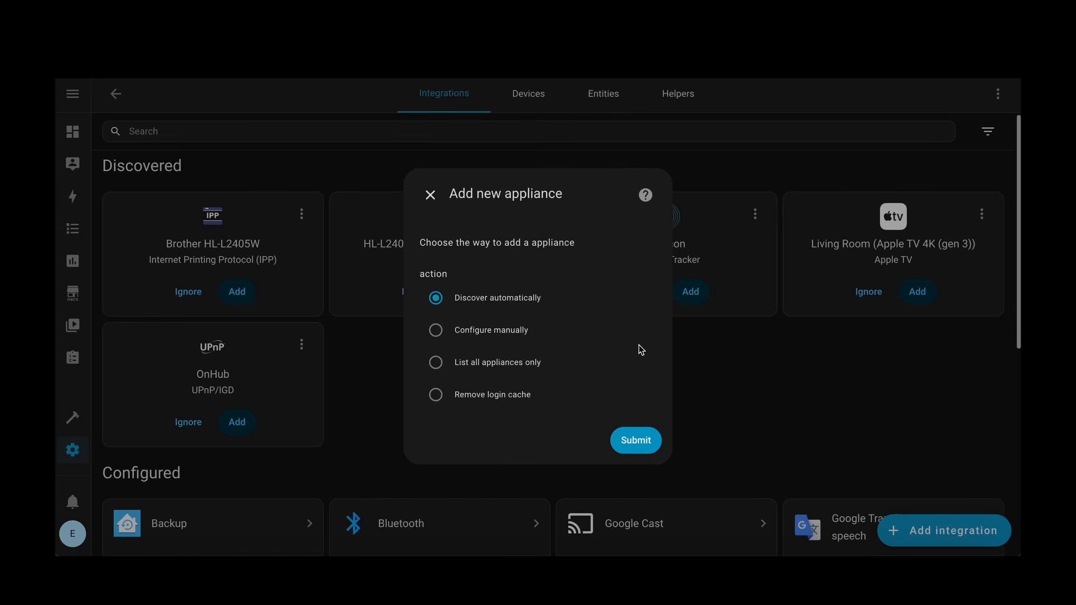
{"action": "left_click", "coordinate": [437, 363]}
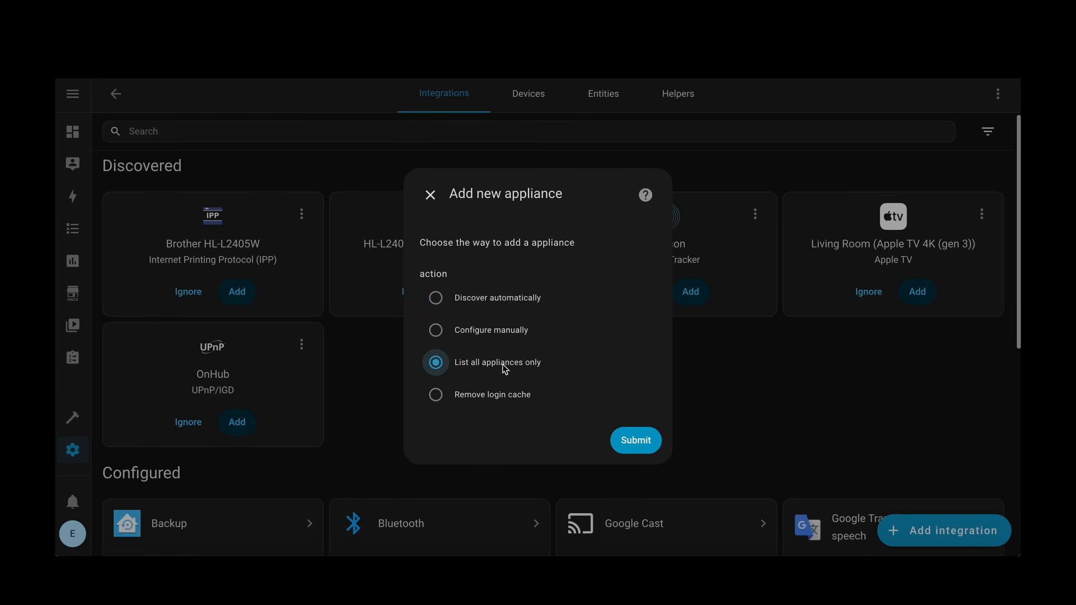
{"action": "left_click", "coordinate": [636, 438]}
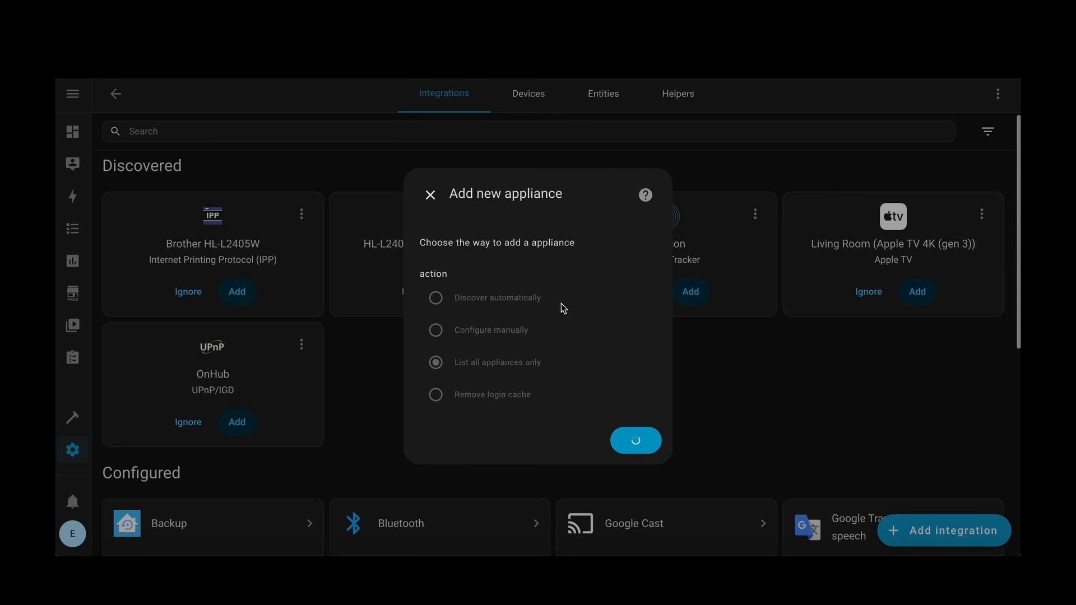
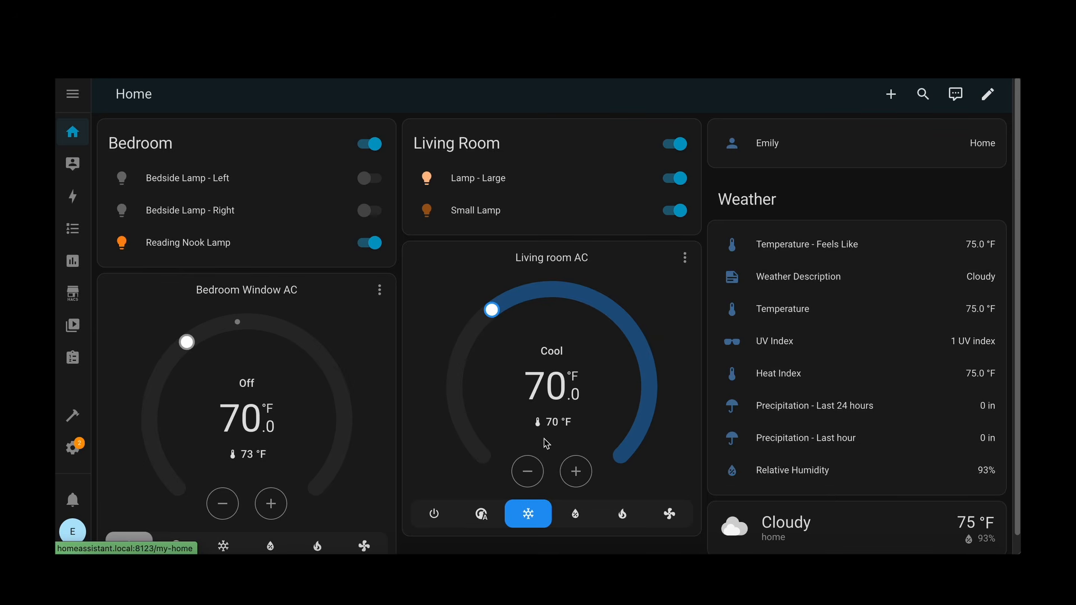
Step: Open the Automations & scenes section of the Home Assistant settings
{"action": "left_click", "coordinate": [81, 454]}
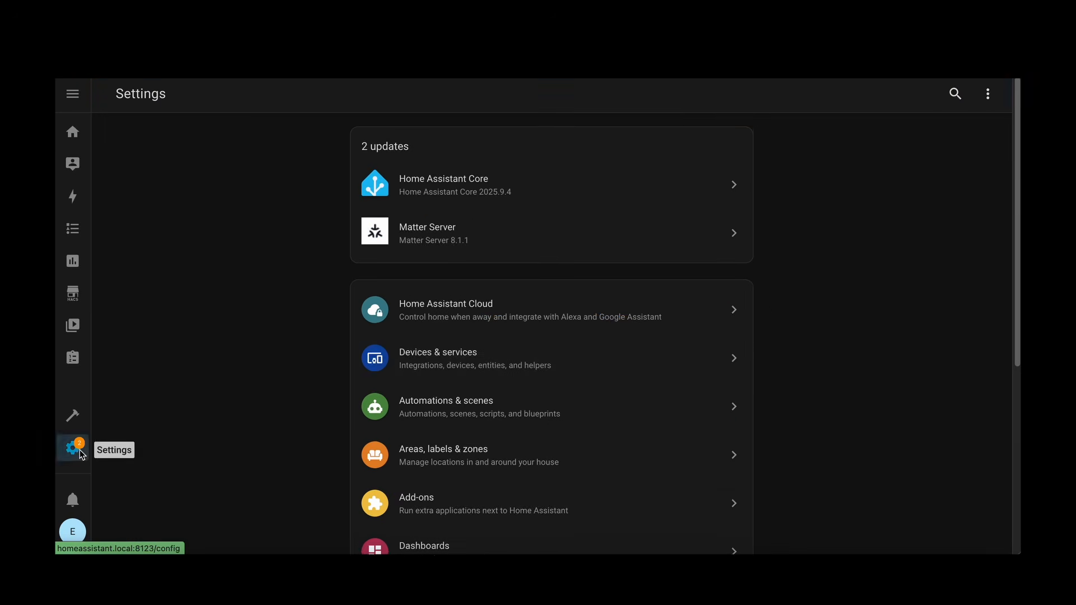
{"action": "scroll", "coordinate": [567, 373], "scroll_direction": "down", "scroll_amount": 3}
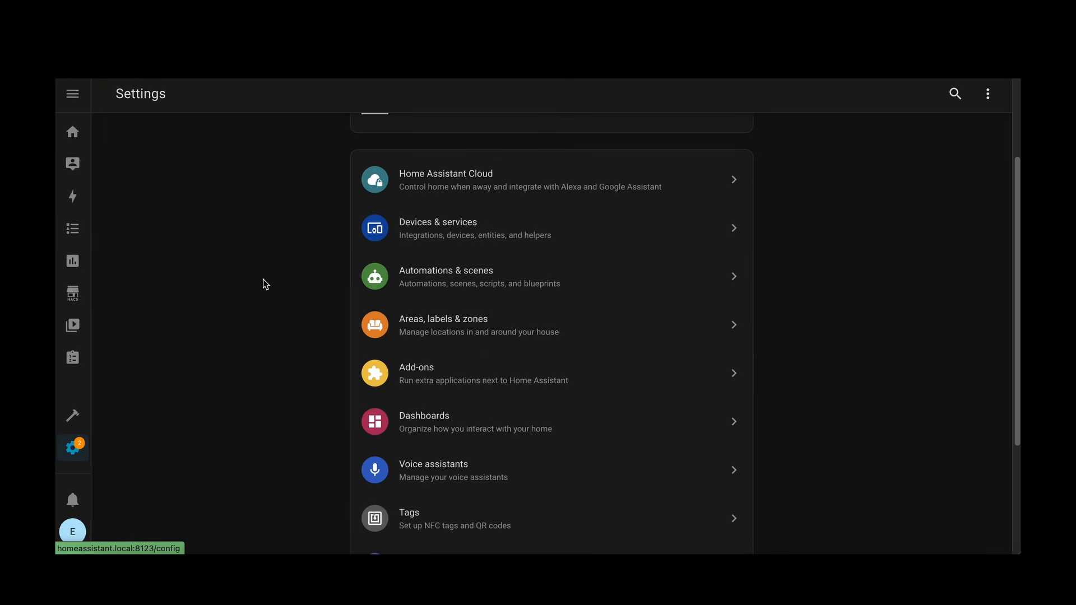
{"action": "scroll", "coordinate": [280, 284], "scroll_direction": "down", "scroll_amount": 1}
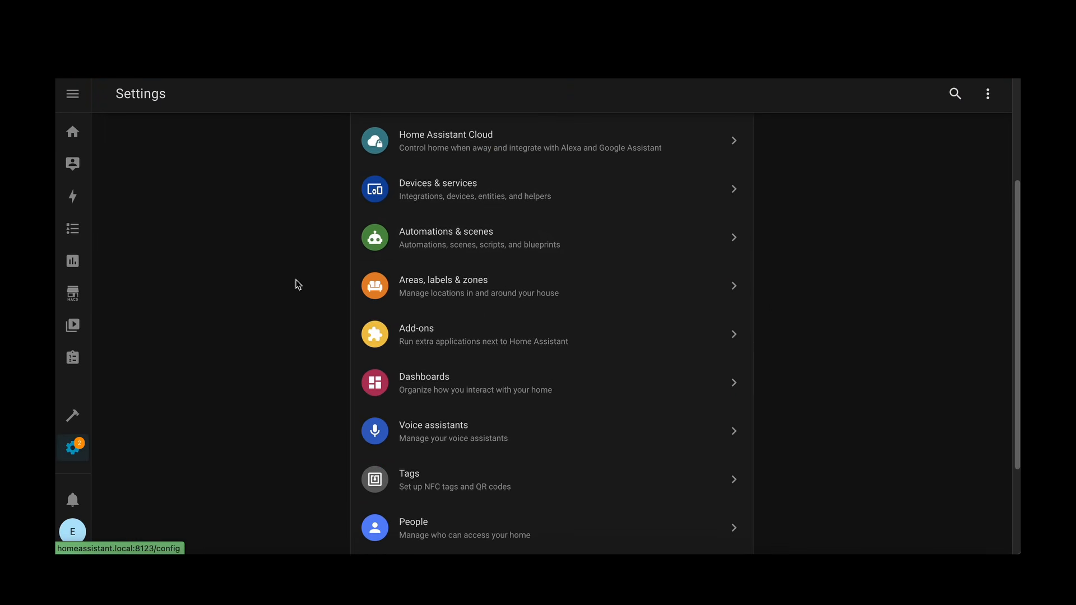
{"action": "left_click", "coordinate": [478, 234]}
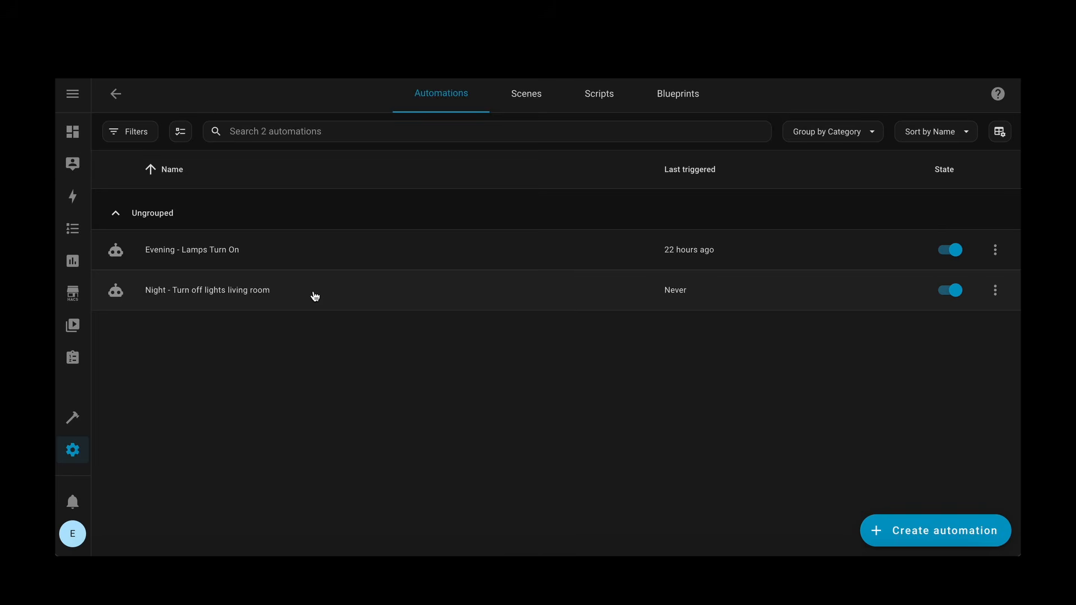
Step: Open the "Evening - Lamps Turn On" automation, review the targets and options of its light action, and close the action's details
{"action": "left_click", "coordinate": [328, 247]}
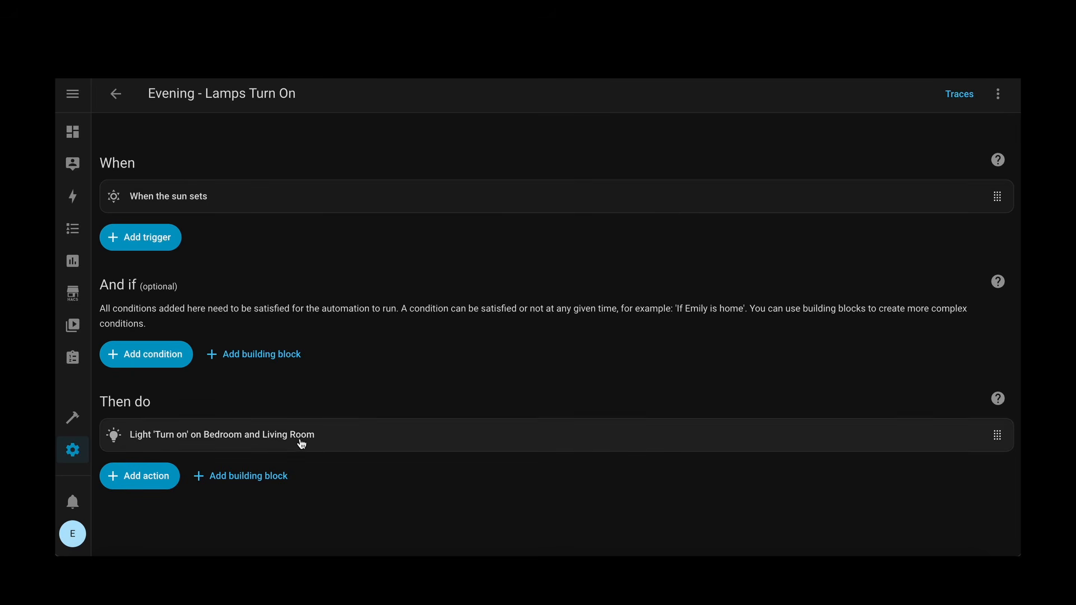
{"action": "left_click", "coordinate": [335, 437]}
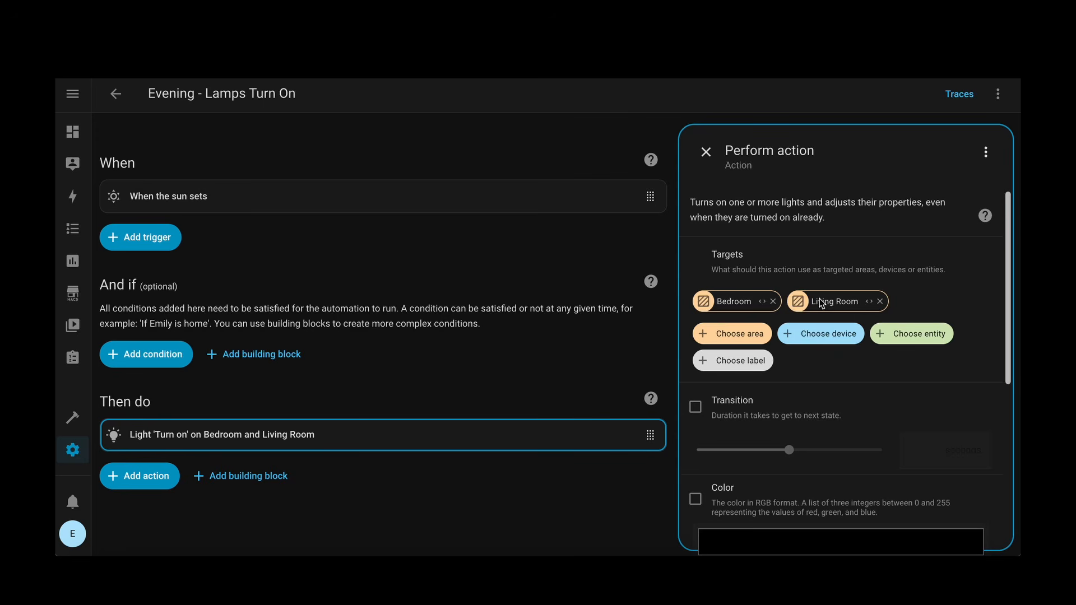
{"action": "scroll", "coordinate": [821, 428], "scroll_direction": "down", "scroll_amount": 2}
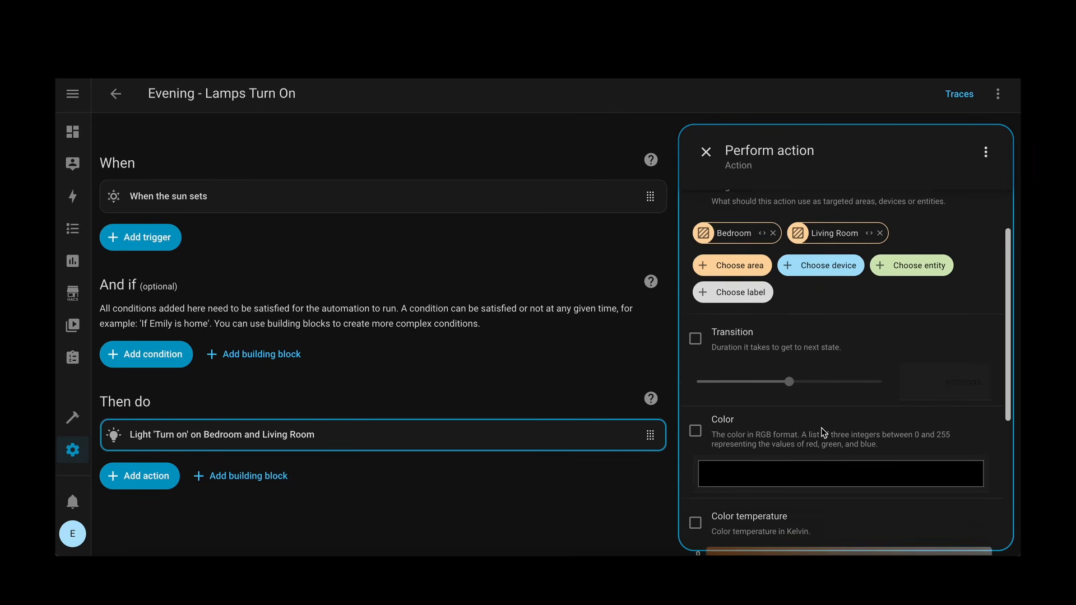
{"action": "scroll", "coordinate": [828, 392], "scroll_direction": "down", "scroll_amount": 4}
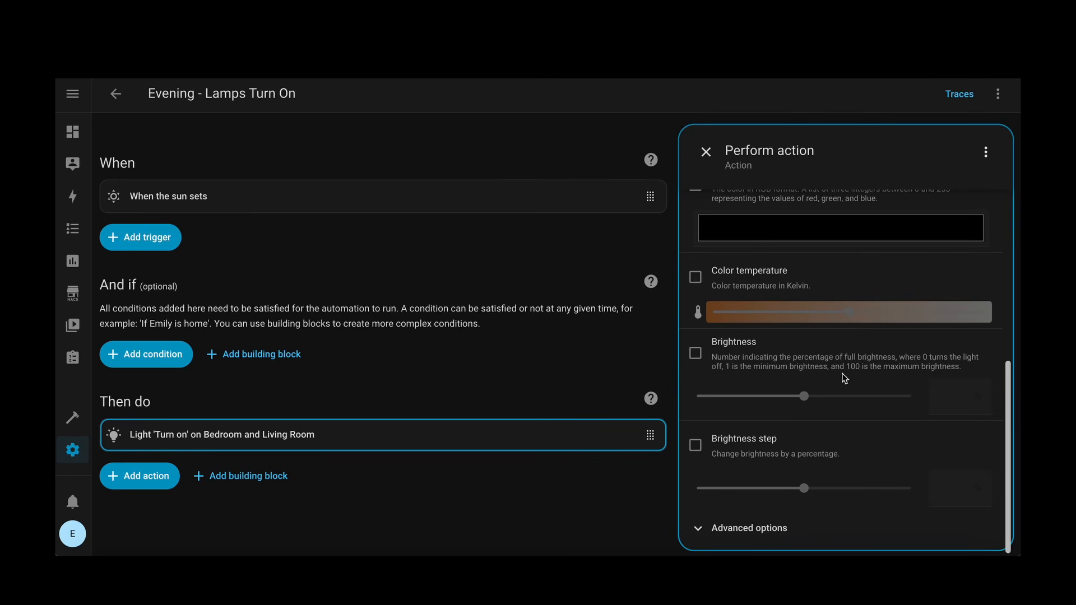
{"action": "scroll", "coordinate": [874, 372], "scroll_direction": "up", "scroll_amount": 2}
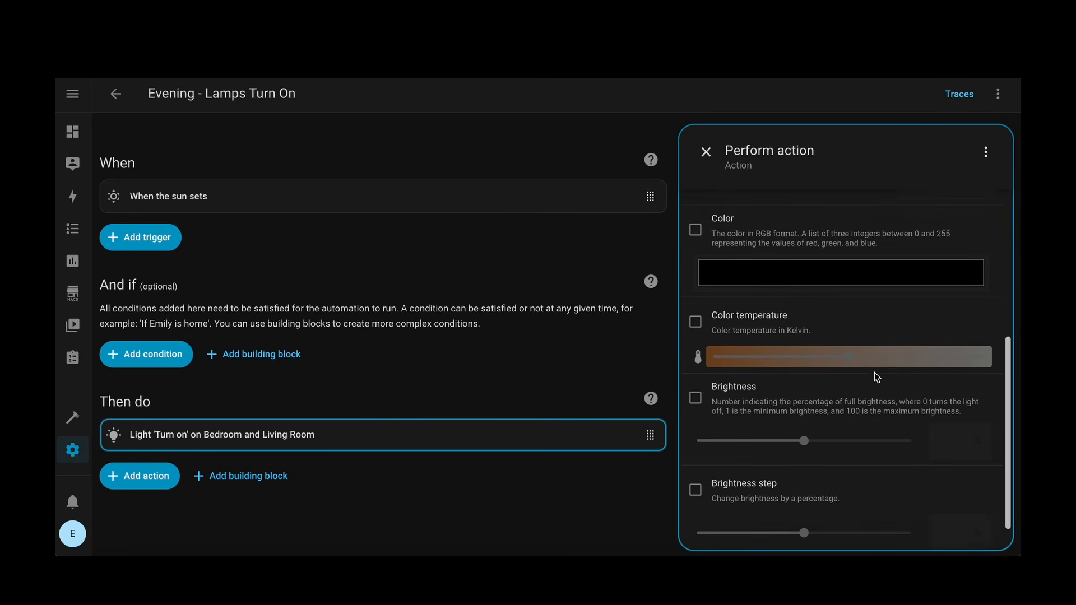
{"action": "scroll", "coordinate": [797, 305], "scroll_direction": "up", "scroll_amount": 4}
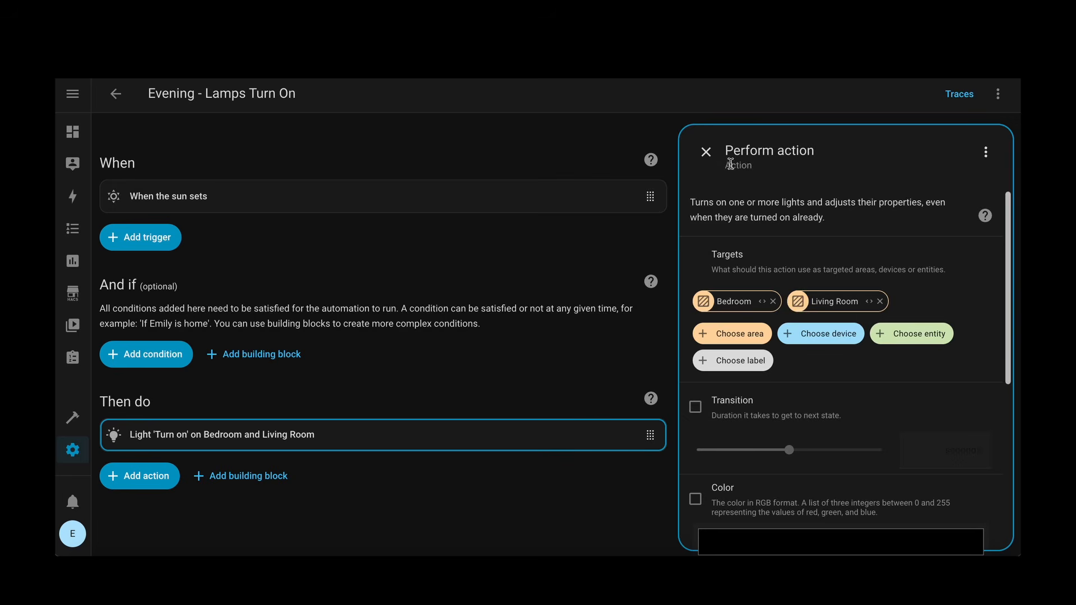
{"action": "left_click", "coordinate": [707, 150]}
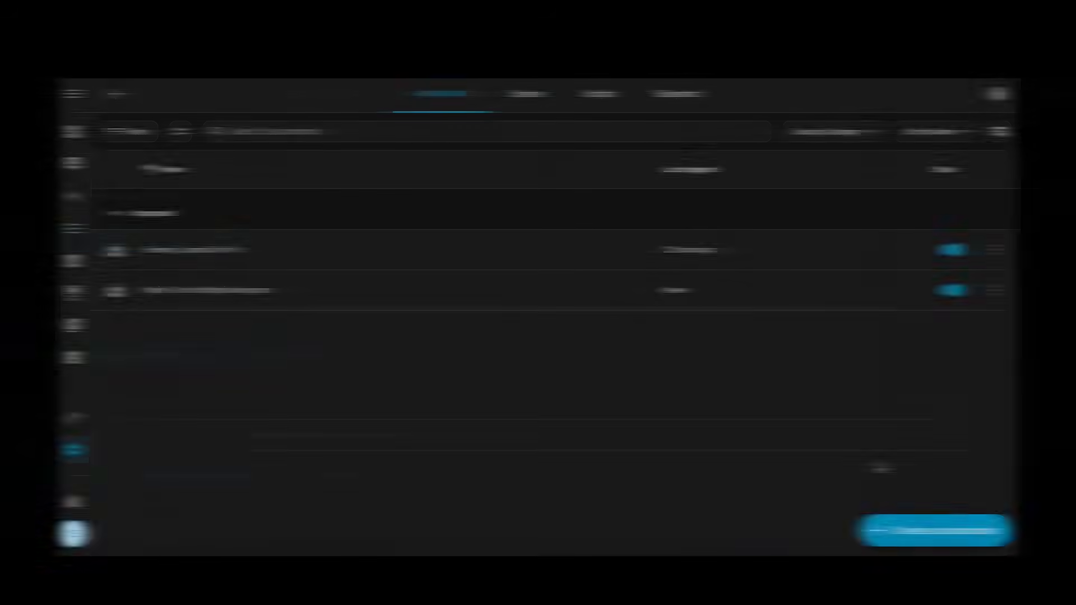
Step: Create a new automation from scratch and add a Time trigger from the Time and location group
{"action": "left_click", "coordinate": [915, 533]}
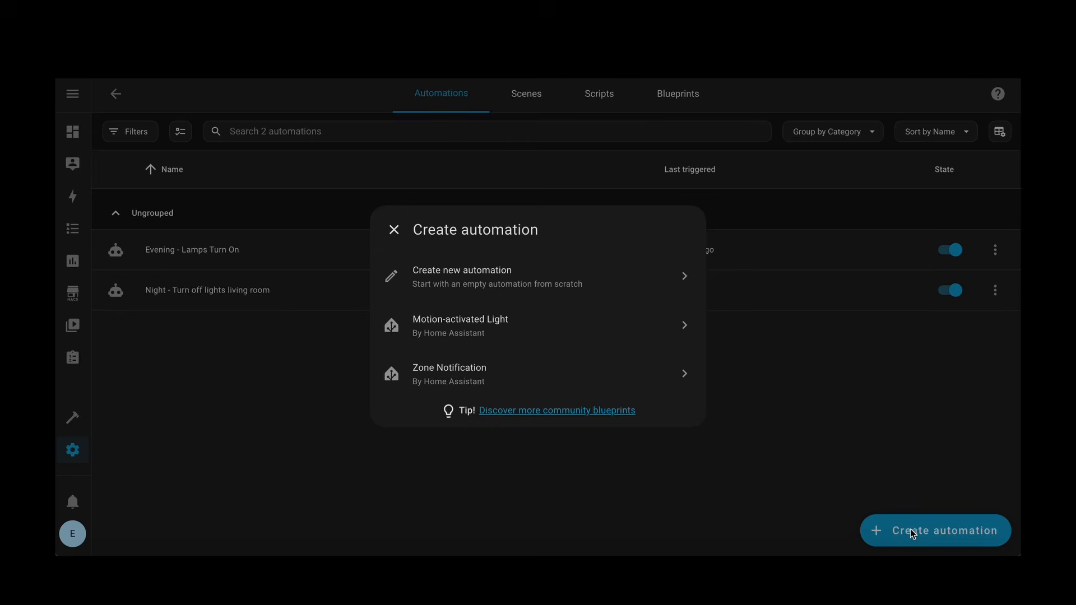
{"action": "left_click", "coordinate": [520, 283]}
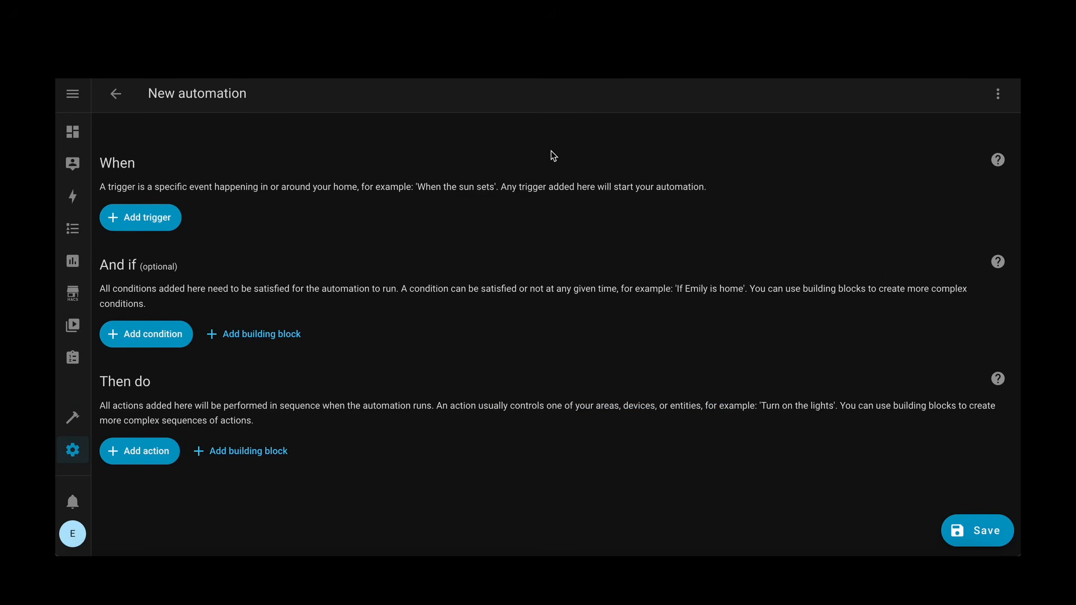
{"action": "left_click", "coordinate": [148, 217]}
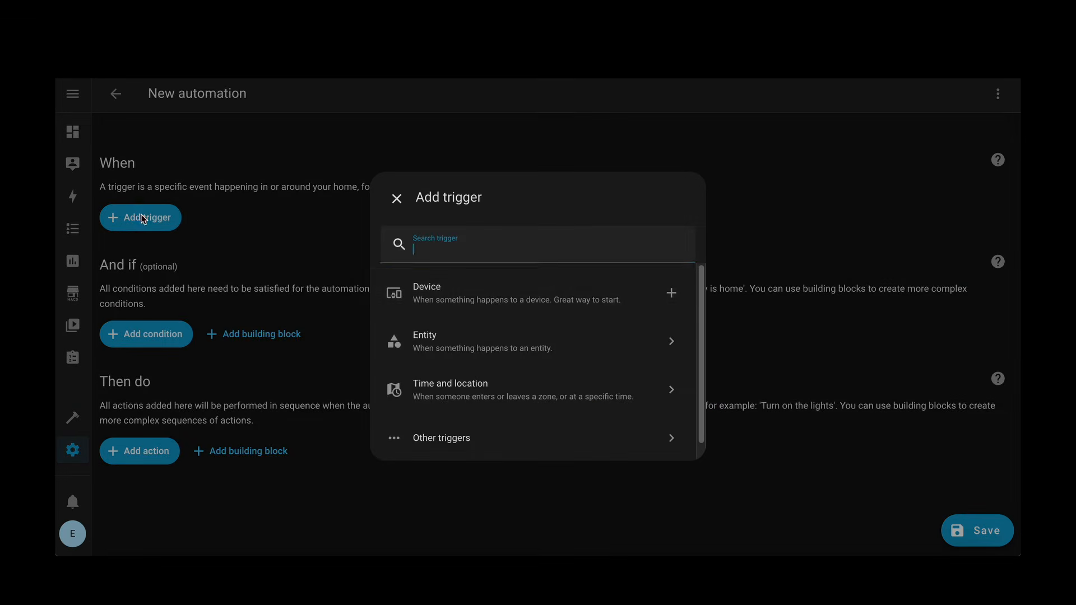
{"action": "left_click", "coordinate": [495, 391]}
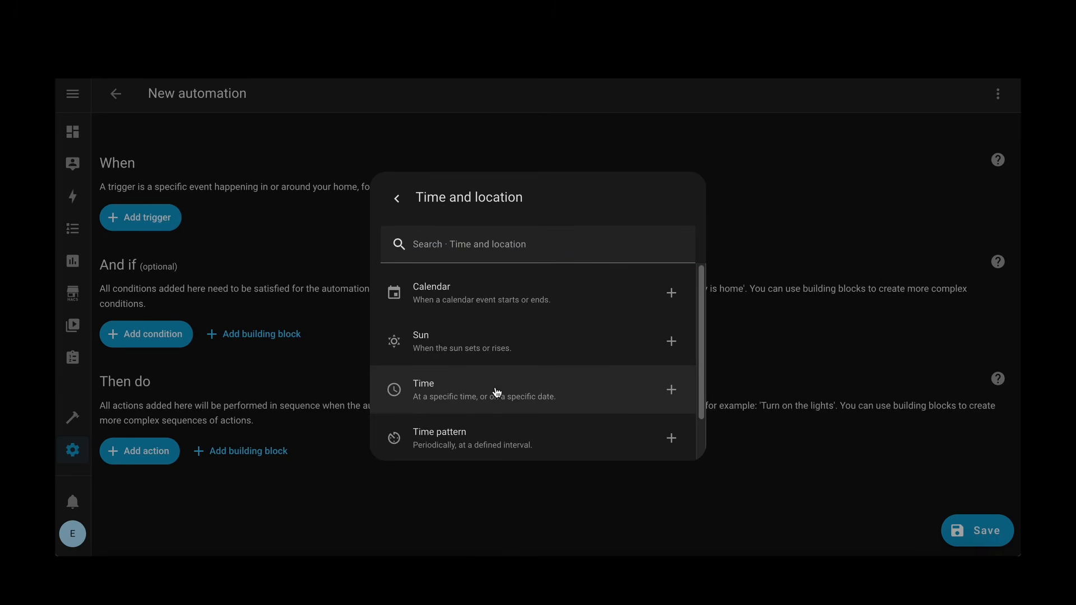
{"action": "left_click", "coordinate": [565, 396]}
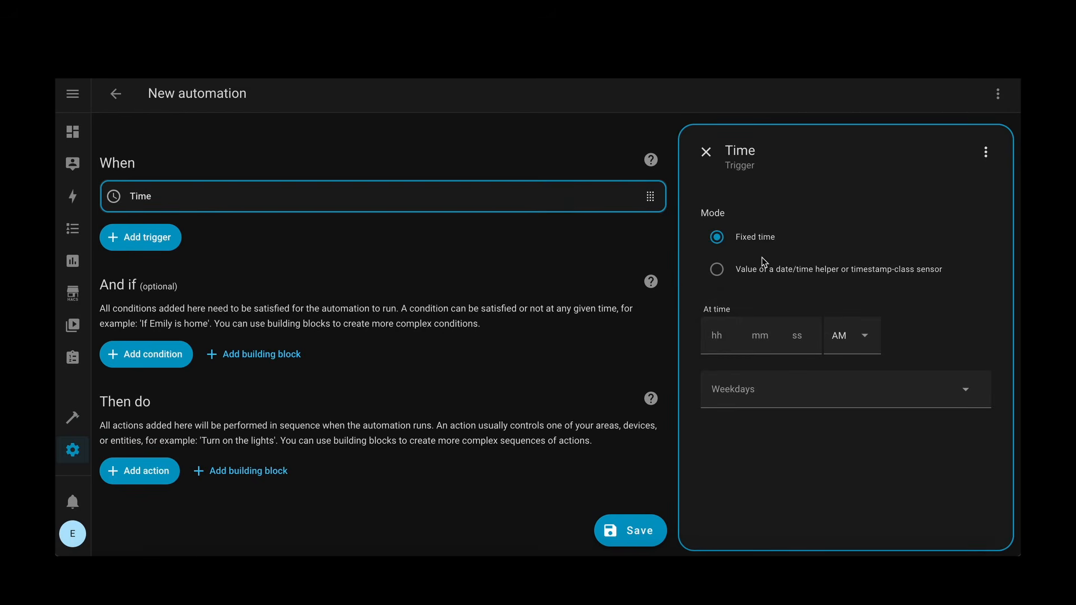
Step: Set the Time trigger's fixed time to 8:00 PM
{"action": "left_click", "coordinate": [721, 340]}
{"action": "type", "text": "8"}
{"action": "left_click", "coordinate": [881, 349]}
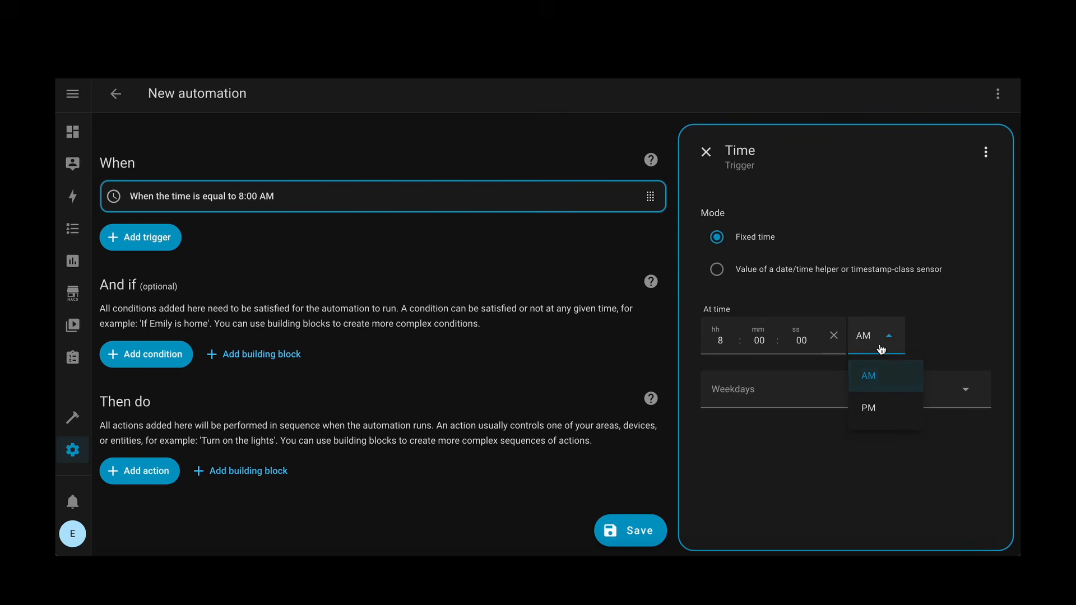
{"action": "left_click", "coordinate": [893, 415]}
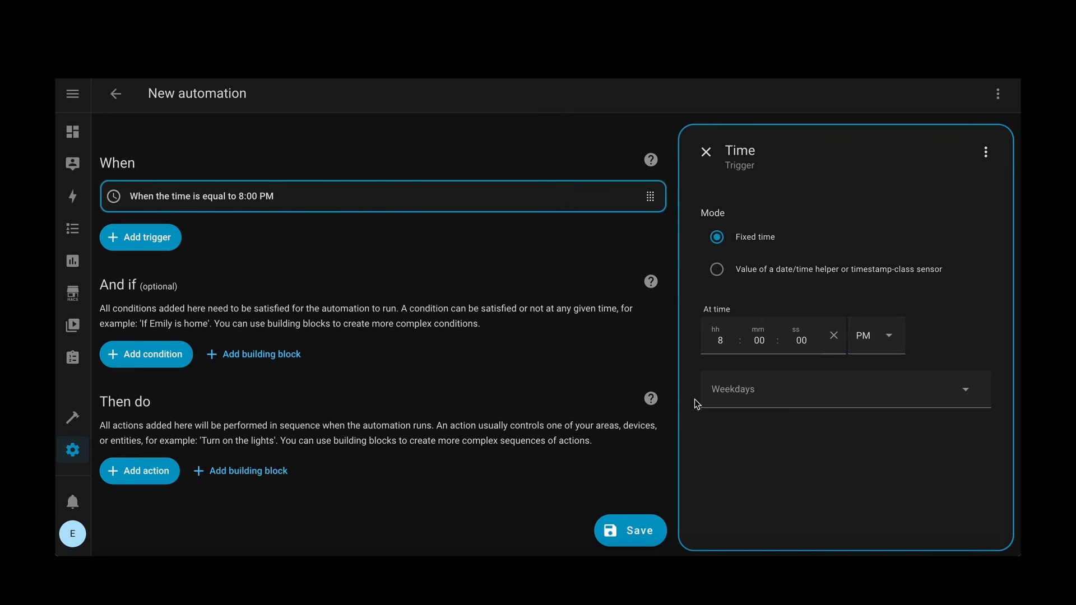
Step: Look through the Time trigger's weekday options without selecting any, and close the trigger's details
{"action": "left_click", "coordinate": [759, 385]}
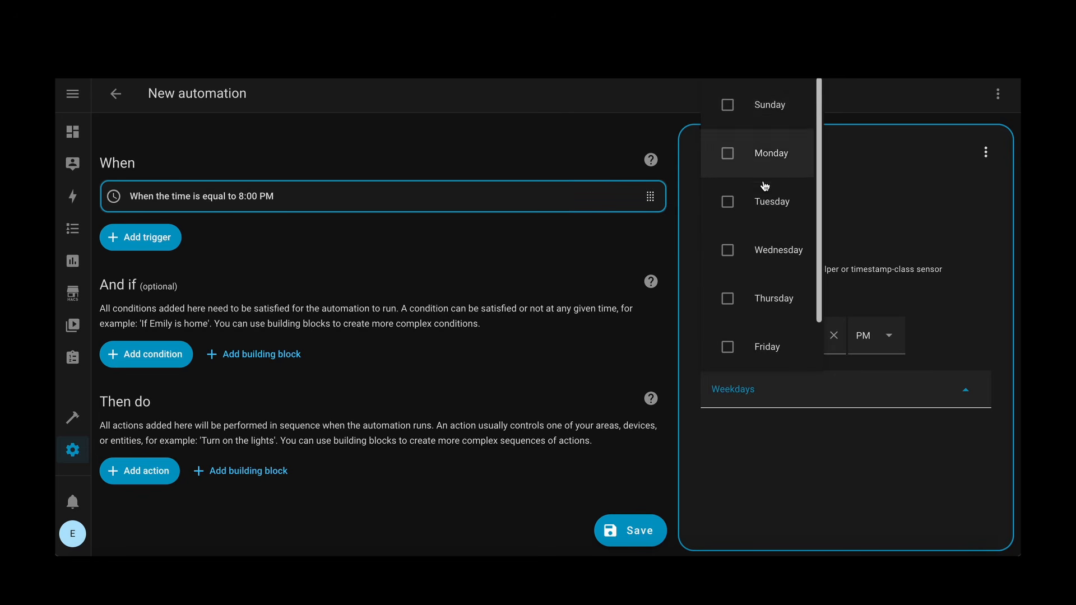
{"action": "scroll", "coordinate": [772, 277], "scroll_direction": "down", "scroll_amount": 1}
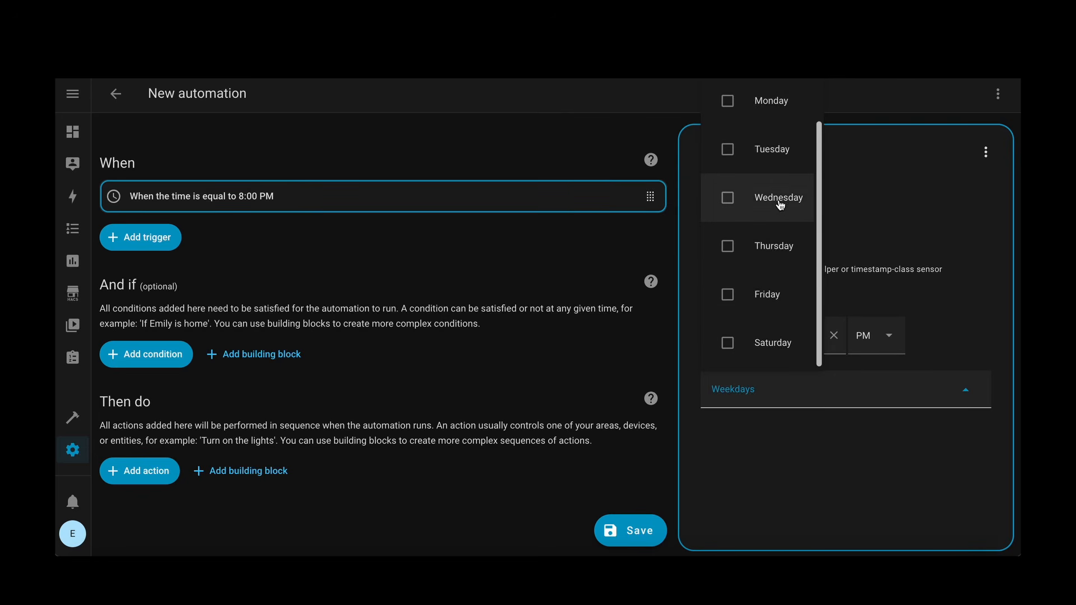
{"action": "scroll", "coordinate": [780, 205], "scroll_direction": "up", "scroll_amount": 1}
{"action": "left_click", "coordinate": [795, 469]}
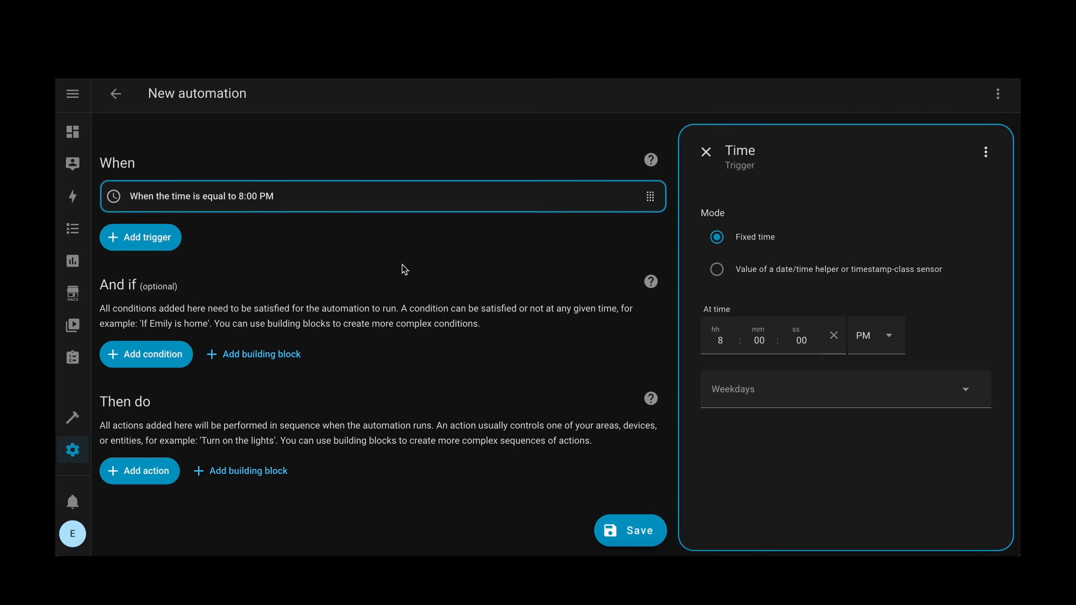
{"action": "left_click", "coordinate": [705, 153]}
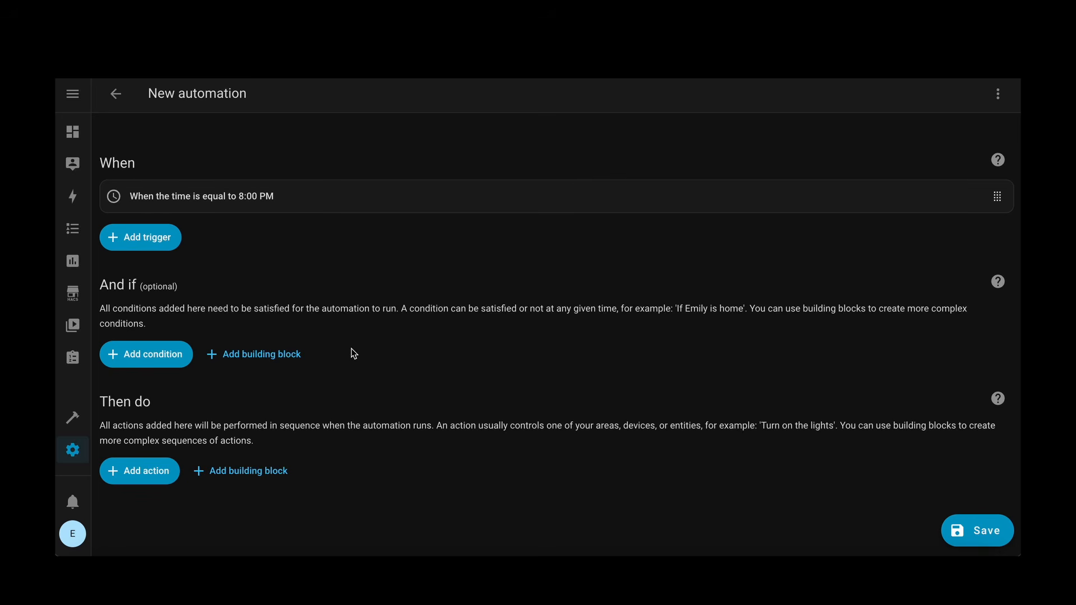
Step: Add a Device condition to the automation and choose The Weather Channel's Home device for it
{"action": "left_click", "coordinate": [145, 354]}
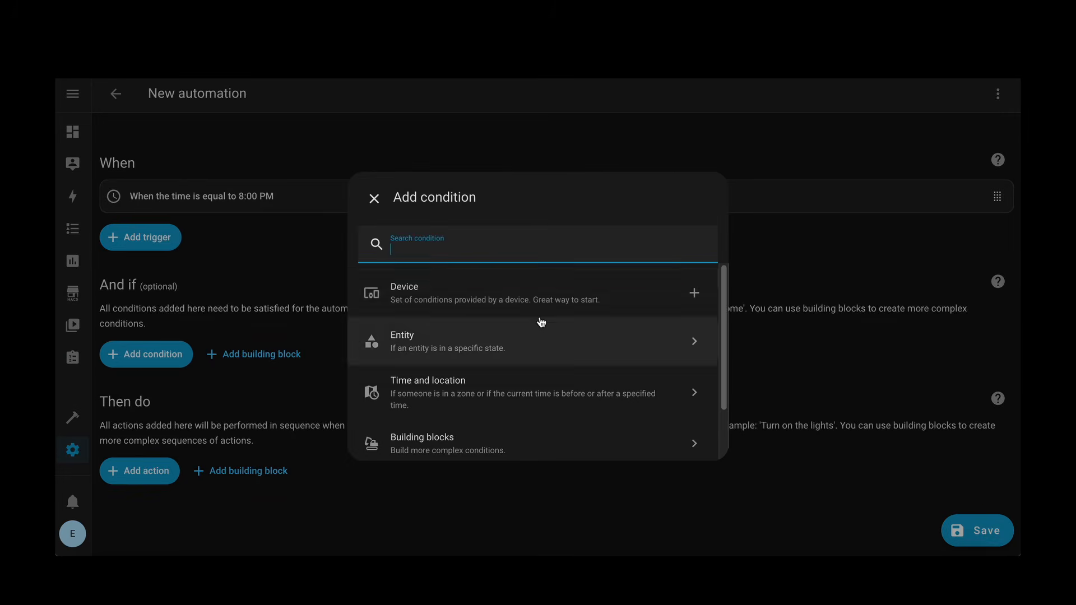
{"action": "left_click", "coordinate": [640, 303]}
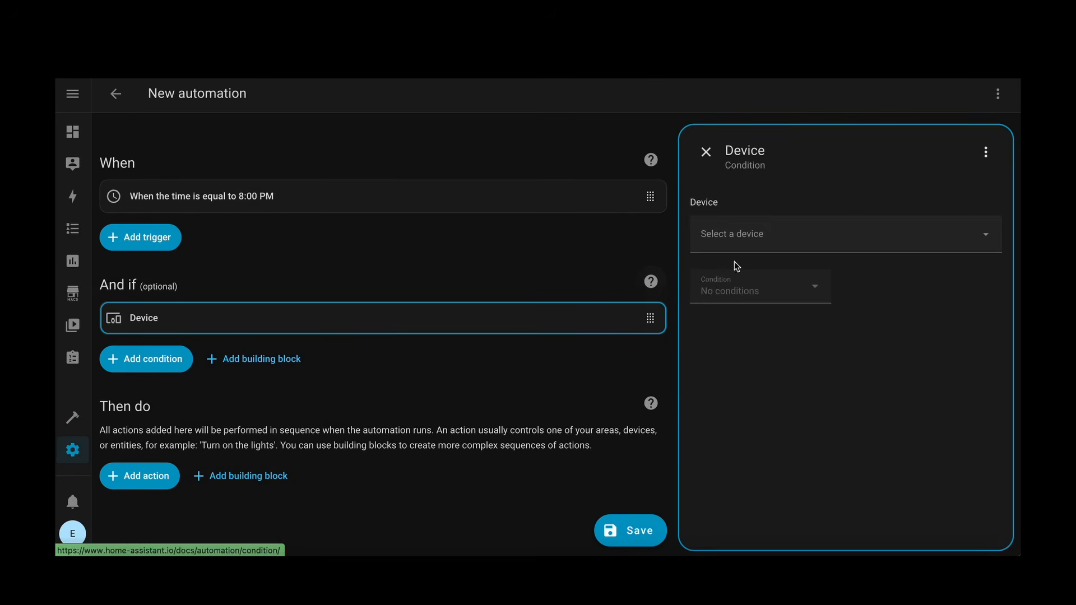
{"action": "left_click", "coordinate": [768, 248]}
{"action": "scroll", "coordinate": [779, 362], "scroll_direction": "down", "scroll_amount": 2}
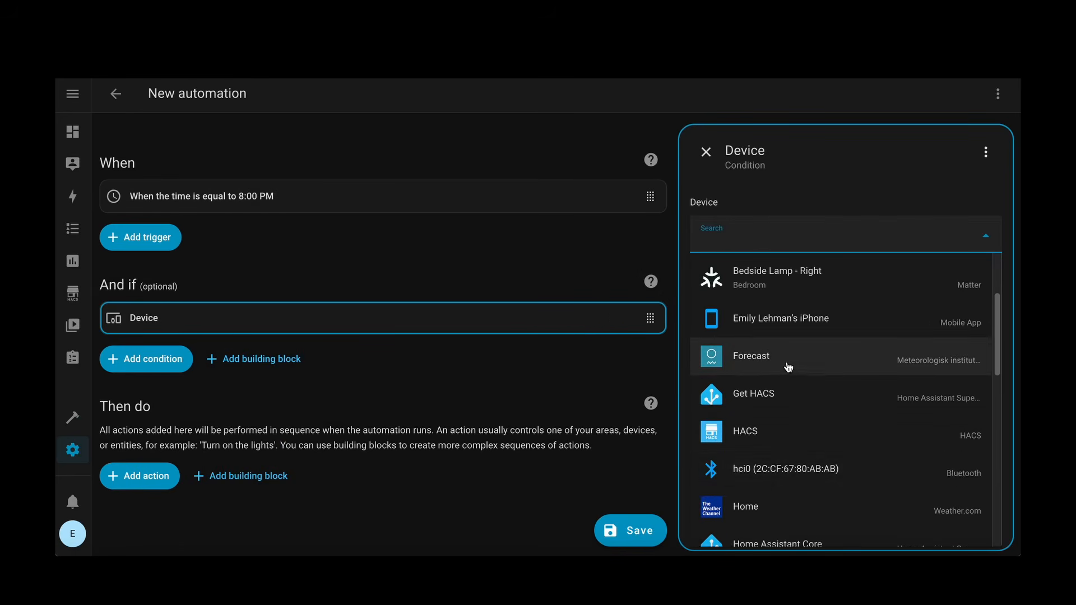
{"action": "scroll", "coordinate": [789, 368], "scroll_direction": "down", "scroll_amount": 1}
{"action": "left_click", "coordinate": [797, 466]}
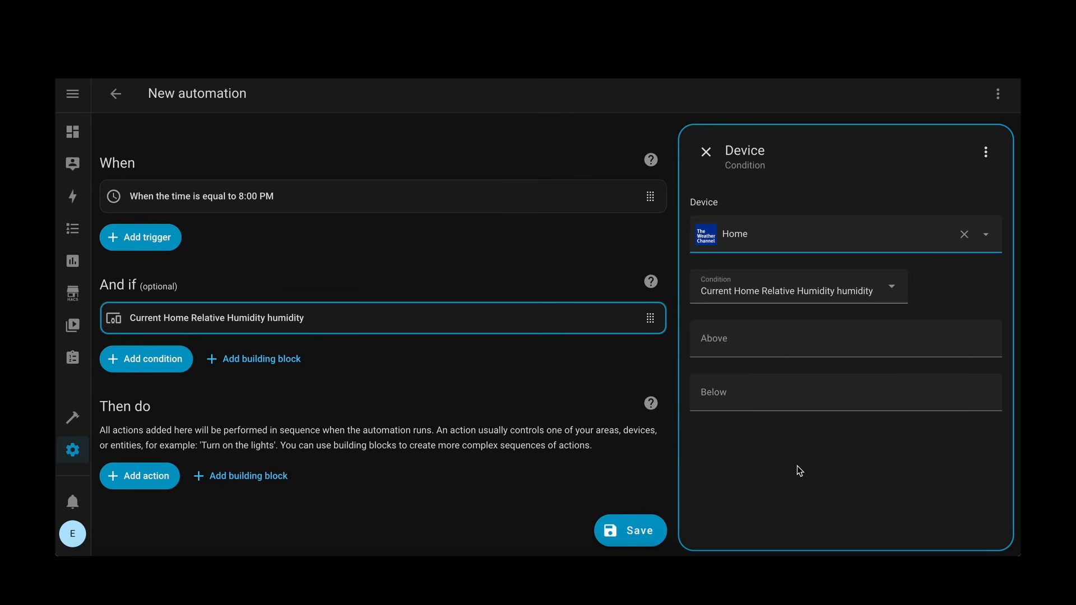
Step: Set the device condition to "Current Home Temperature - Feels Like temperature" with an Above limit of 70 °F
{"action": "left_click", "coordinate": [876, 292]}
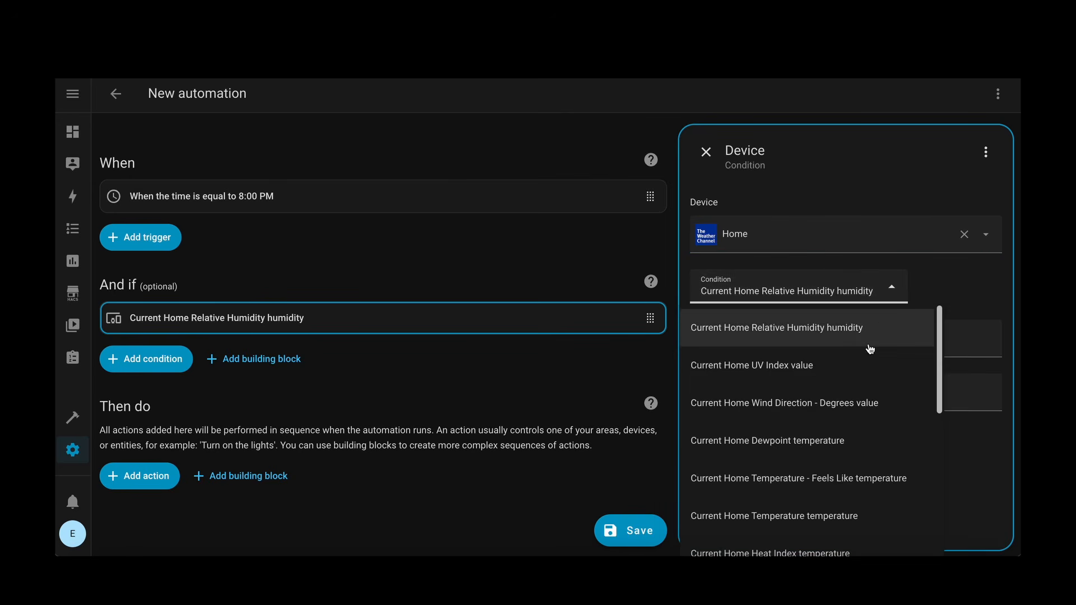
{"action": "scroll", "coordinate": [872, 410], "scroll_direction": "down", "scroll_amount": 3}
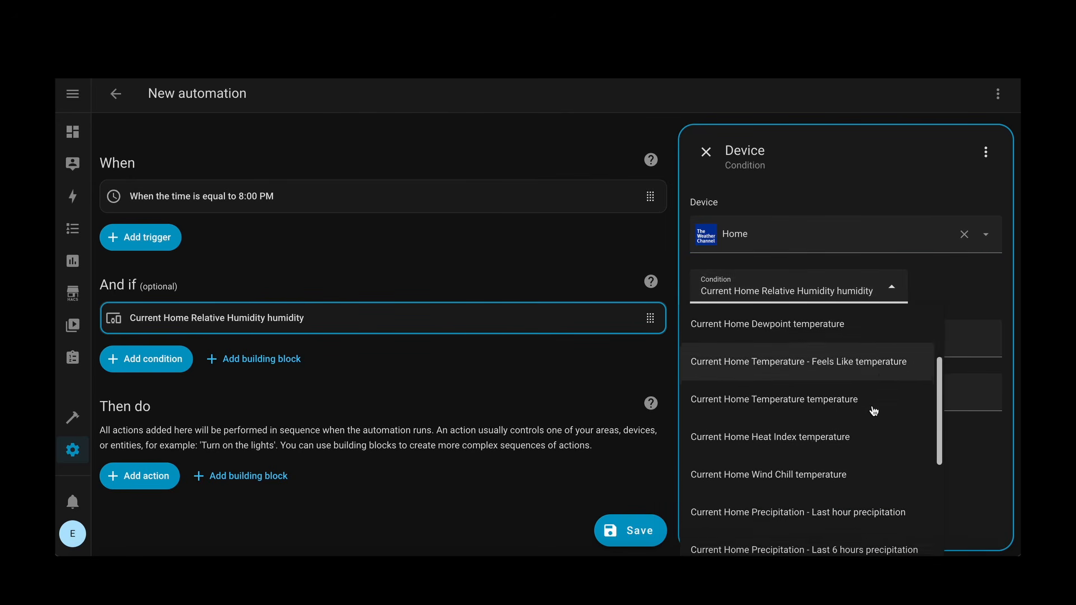
{"action": "scroll", "coordinate": [873, 411], "scroll_direction": "down", "scroll_amount": 3}
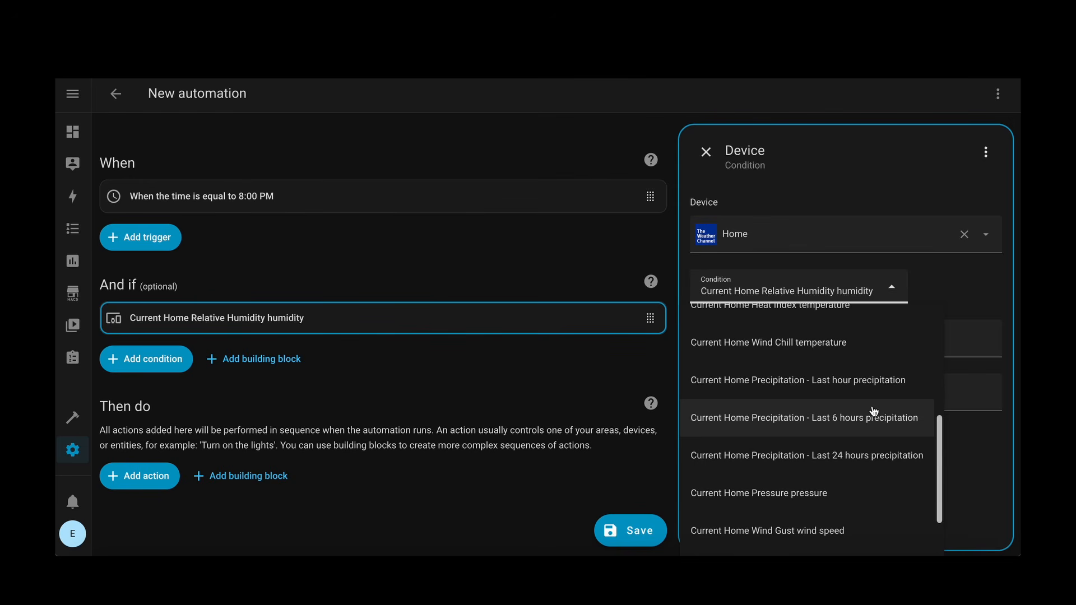
{"action": "scroll", "coordinate": [874, 411], "scroll_direction": "up", "scroll_amount": 2}
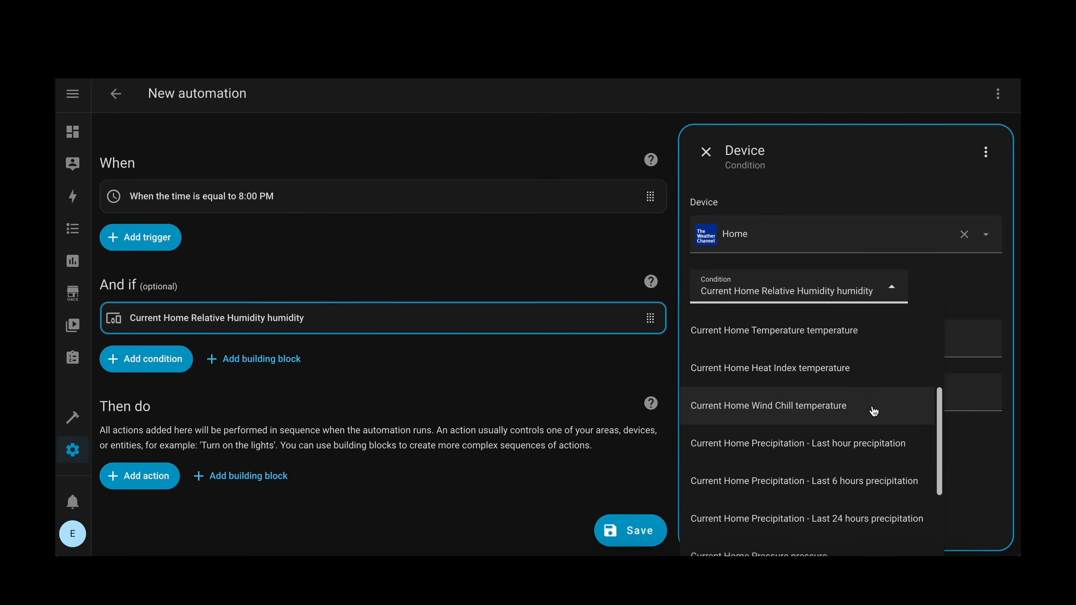
{"action": "scroll", "coordinate": [873, 411], "scroll_direction": "up", "scroll_amount": 1}
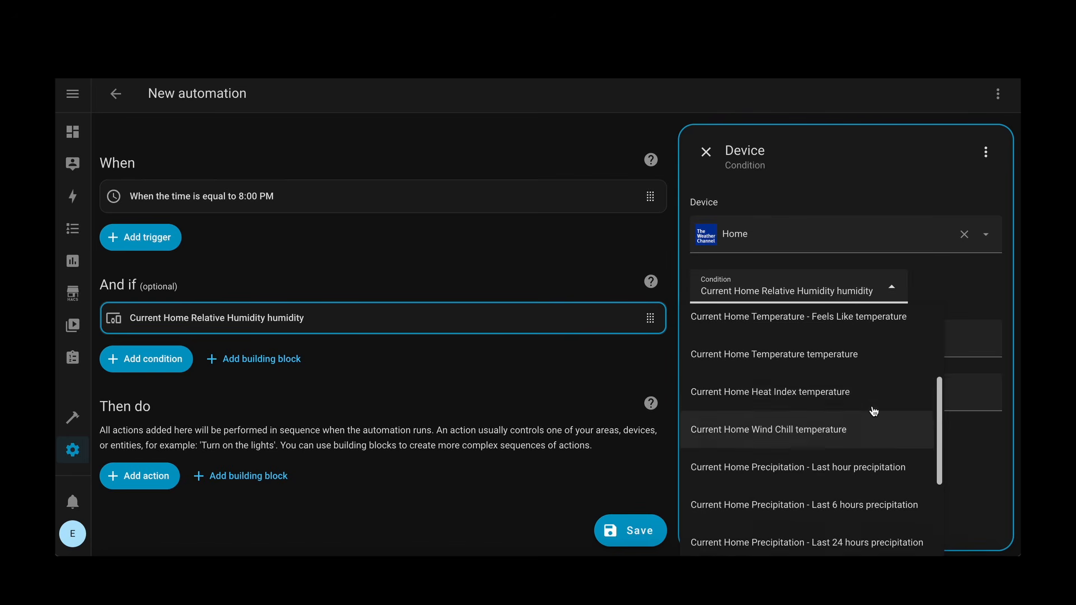
{"action": "scroll", "coordinate": [874, 411], "scroll_direction": "up", "scroll_amount": 1}
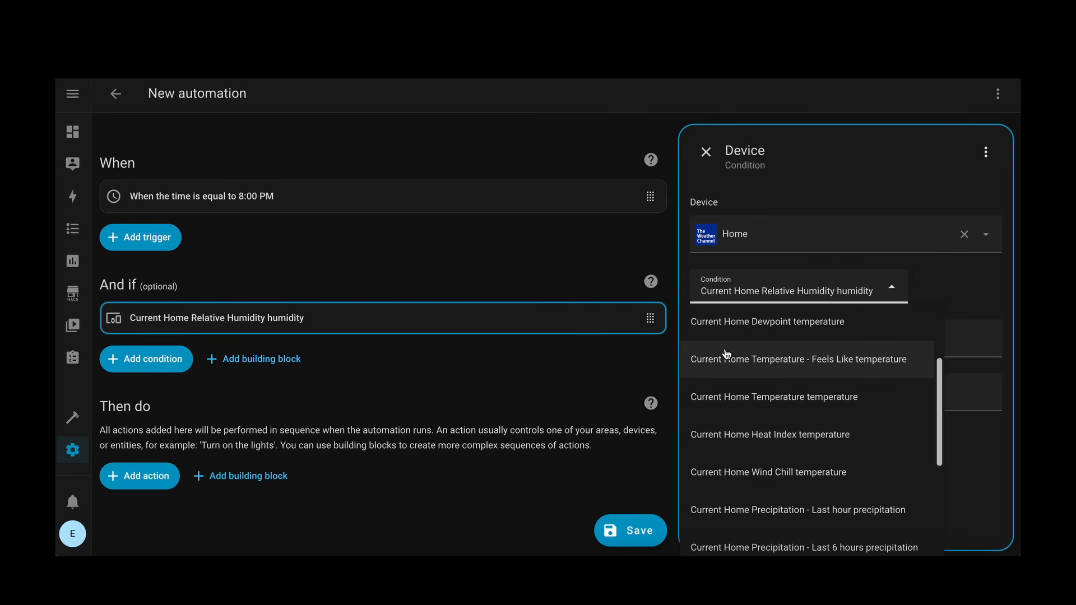
{"action": "left_click", "coordinate": [876, 368]}
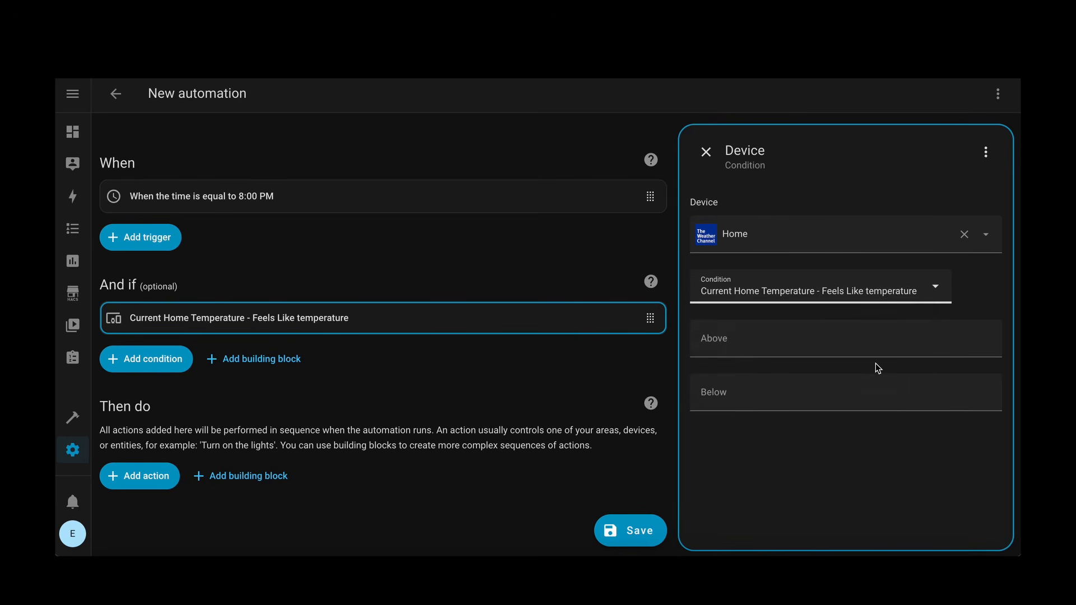
{"action": "left_click", "coordinate": [745, 338]}
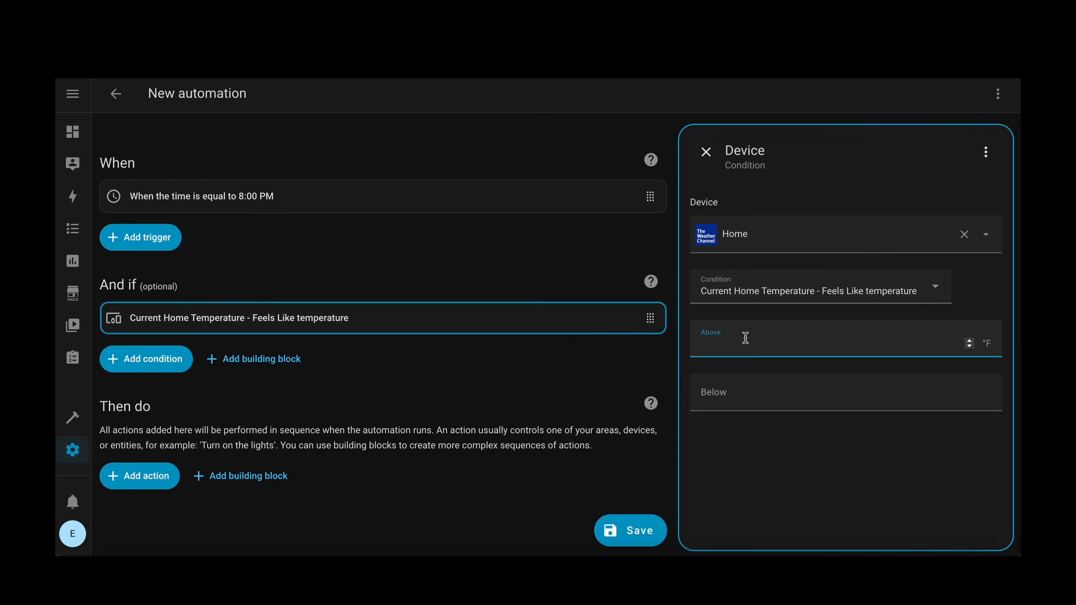
{"action": "type", "text": "70"}
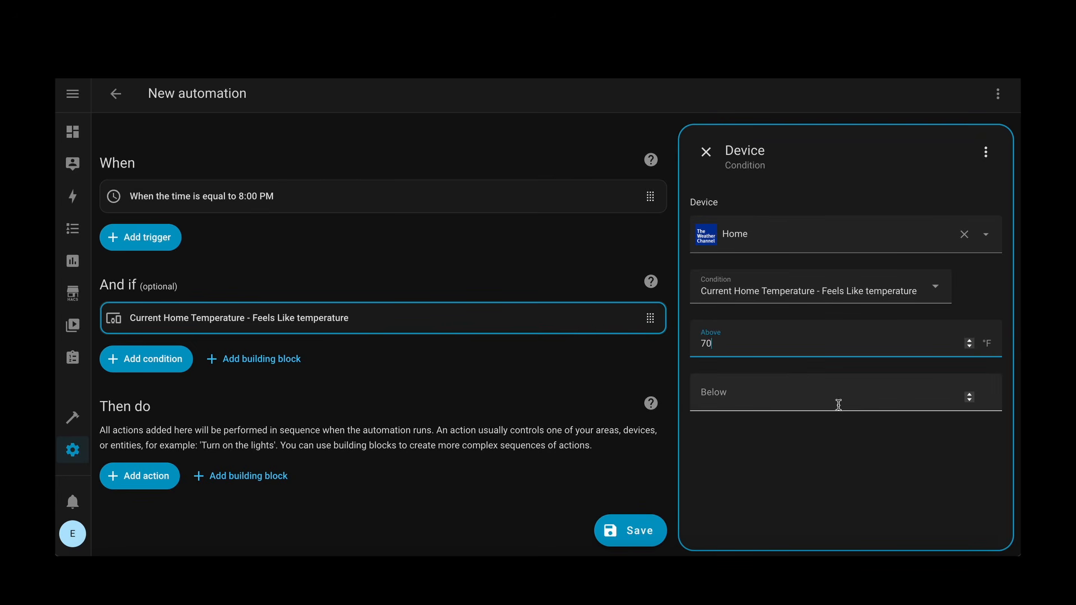
Step: Add a Climate "Set target temperature" action to the automation and target the Bedroom Window AC device
{"action": "left_click", "coordinate": [550, 371]}
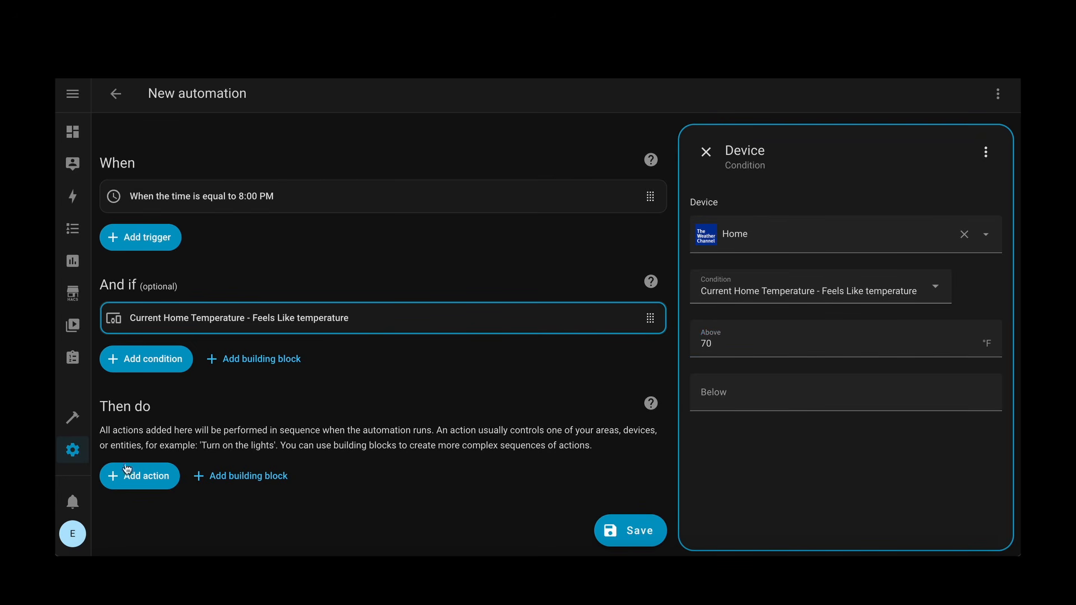
{"action": "left_click", "coordinate": [135, 483]}
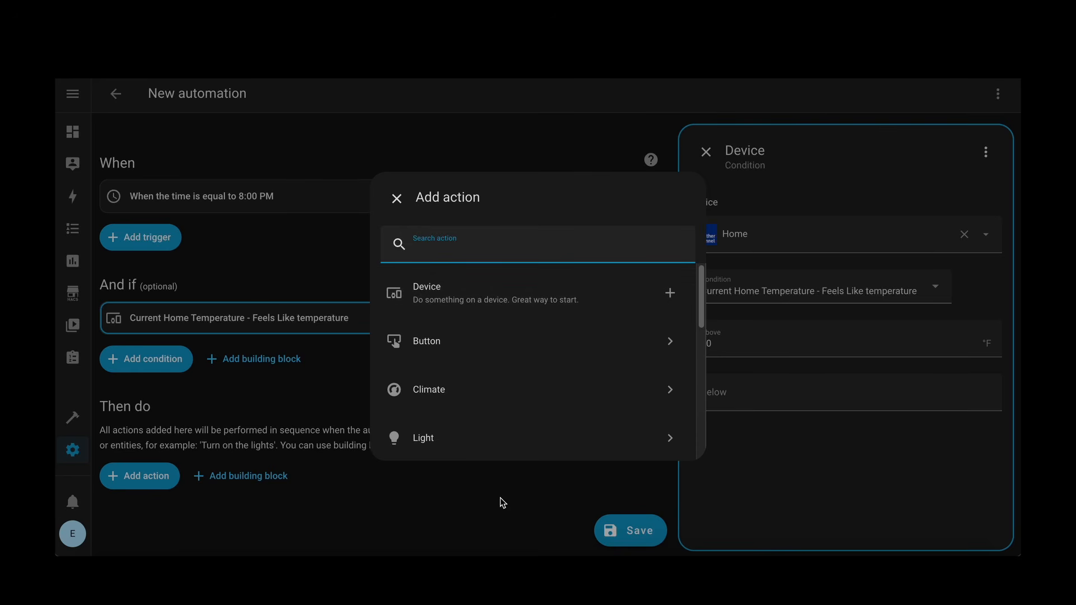
{"action": "left_click", "coordinate": [470, 402]}
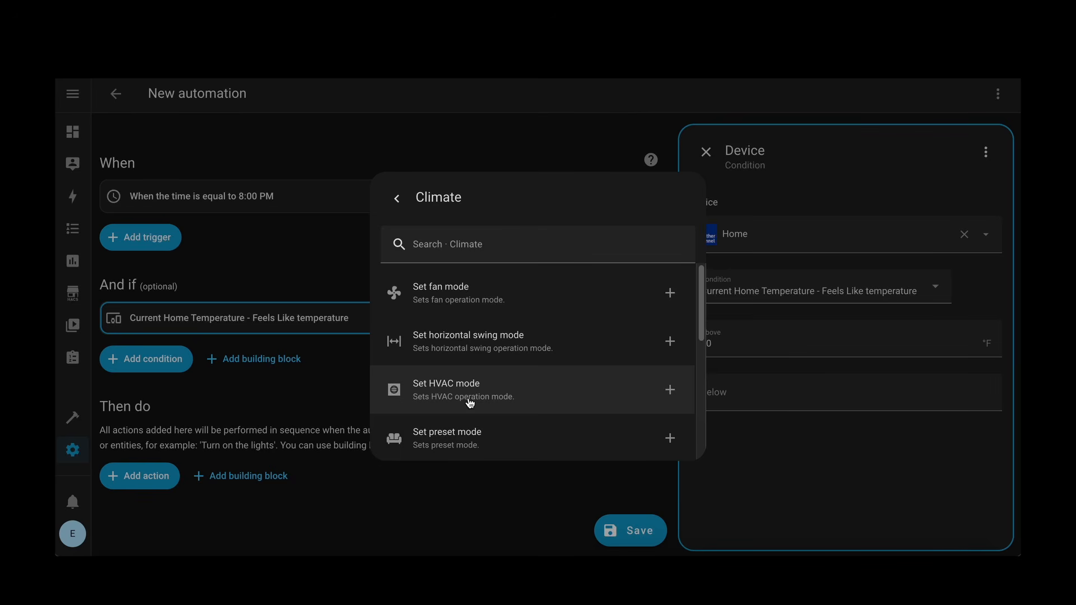
{"action": "scroll", "coordinate": [488, 398], "scroll_direction": "down", "scroll_amount": 1}
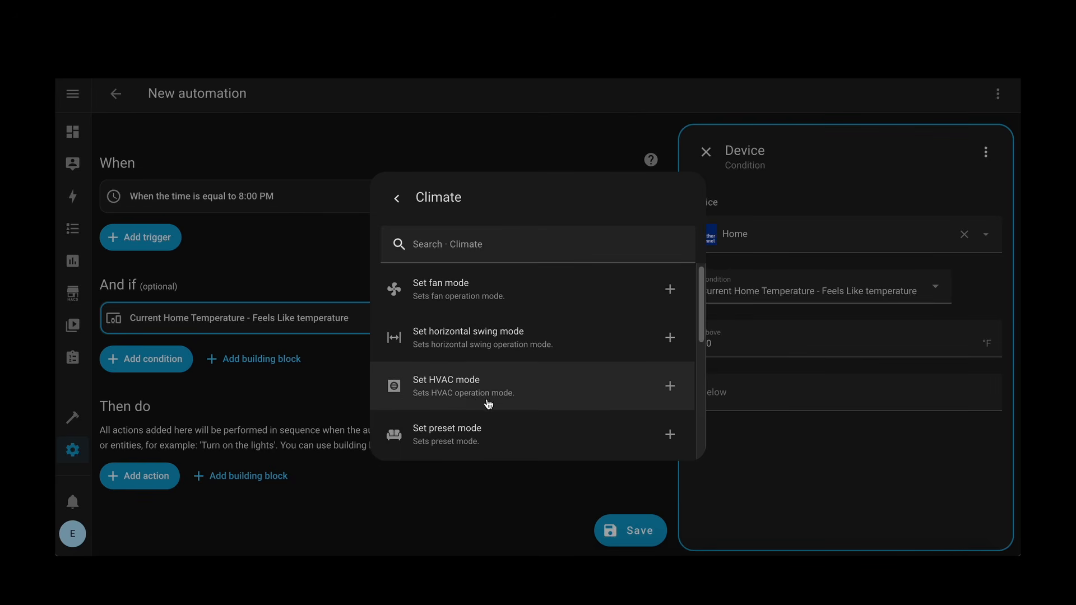
{"action": "scroll", "coordinate": [489, 405], "scroll_direction": "down", "scroll_amount": 5}
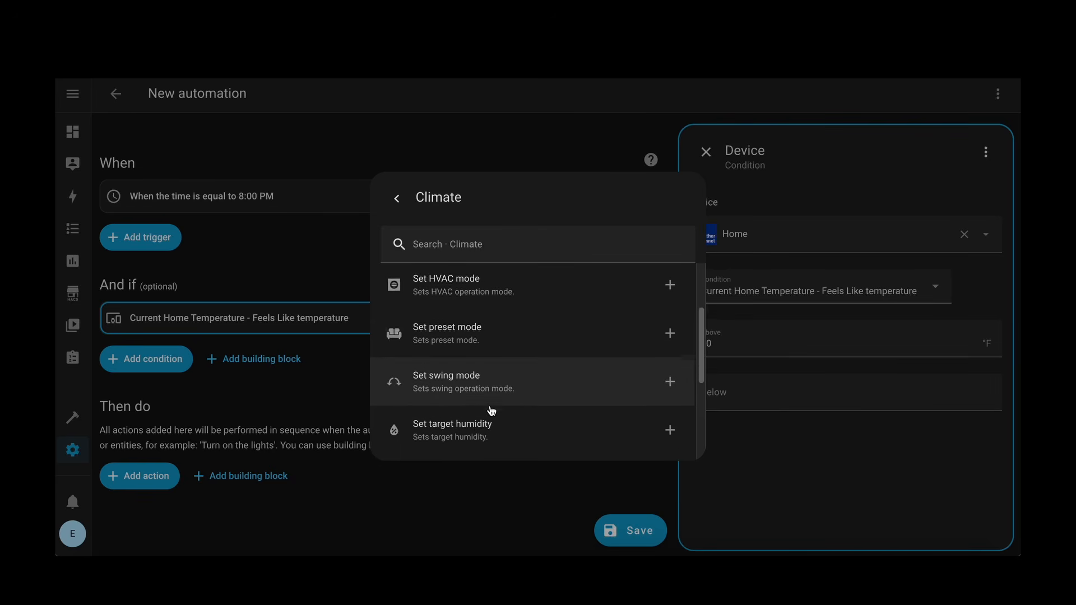
{"action": "left_click", "coordinate": [488, 399]}
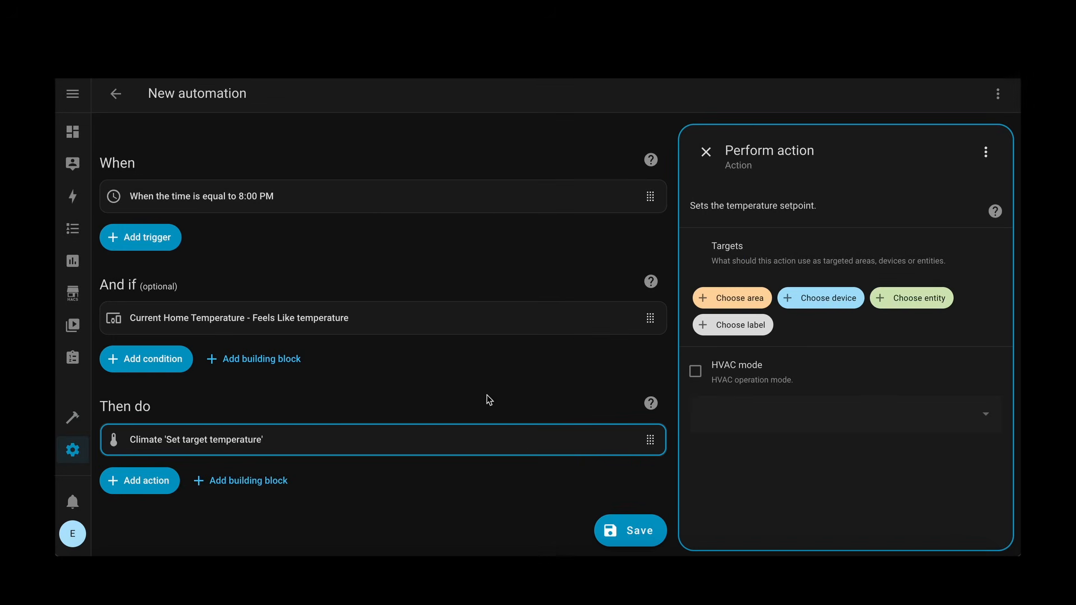
{"action": "left_click", "coordinate": [812, 300]}
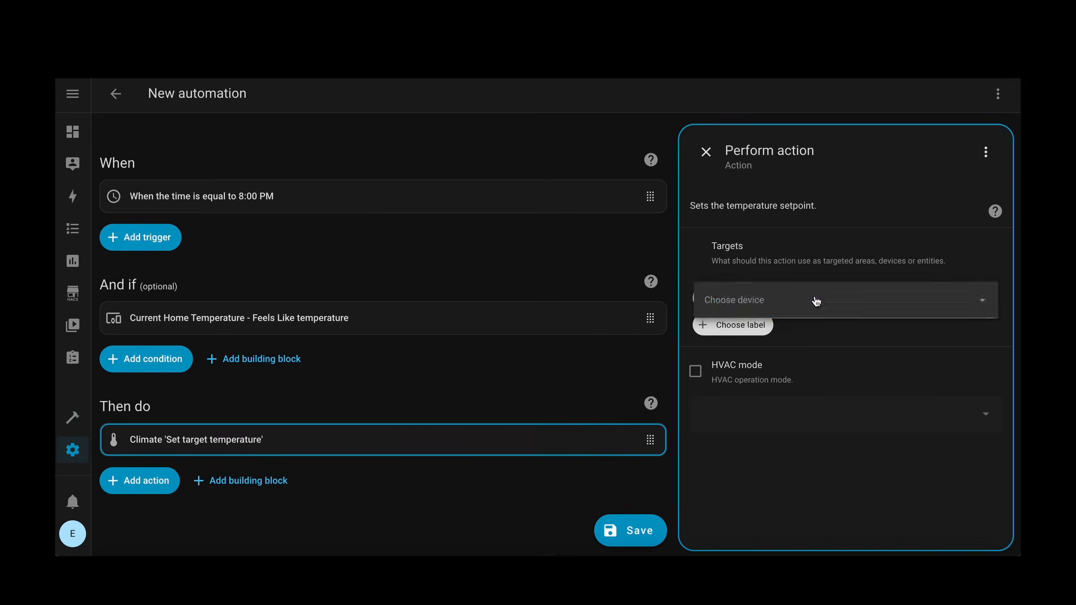
{"action": "left_click", "coordinate": [868, 346]}
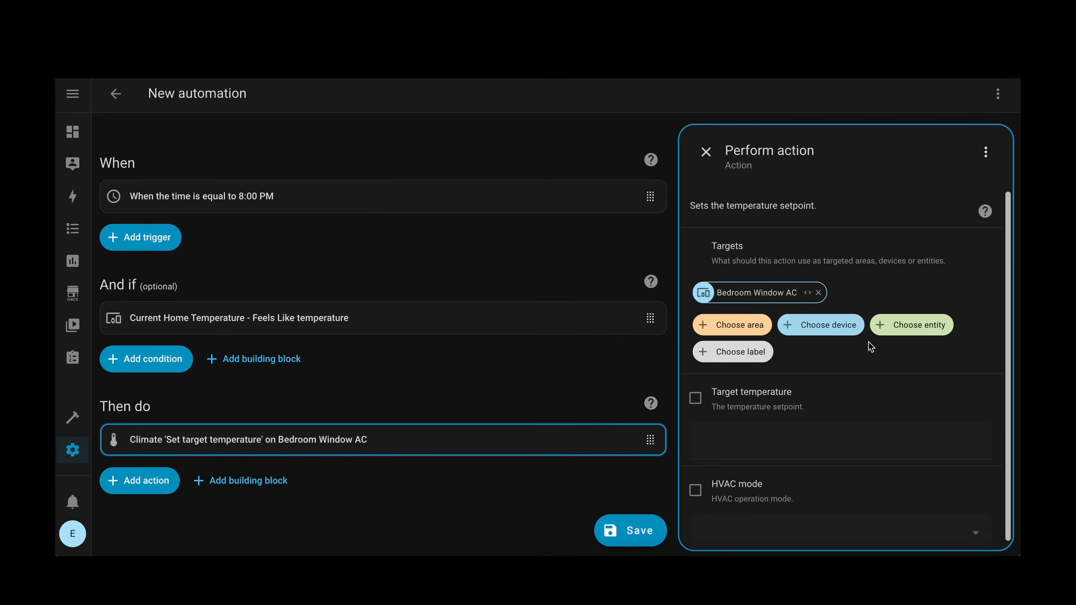
Step: Enable the action's target temperature and set it to 68, and enable the HVAC mode with Cool selected
{"action": "scroll", "coordinate": [891, 378], "scroll_direction": "down", "scroll_amount": 1}
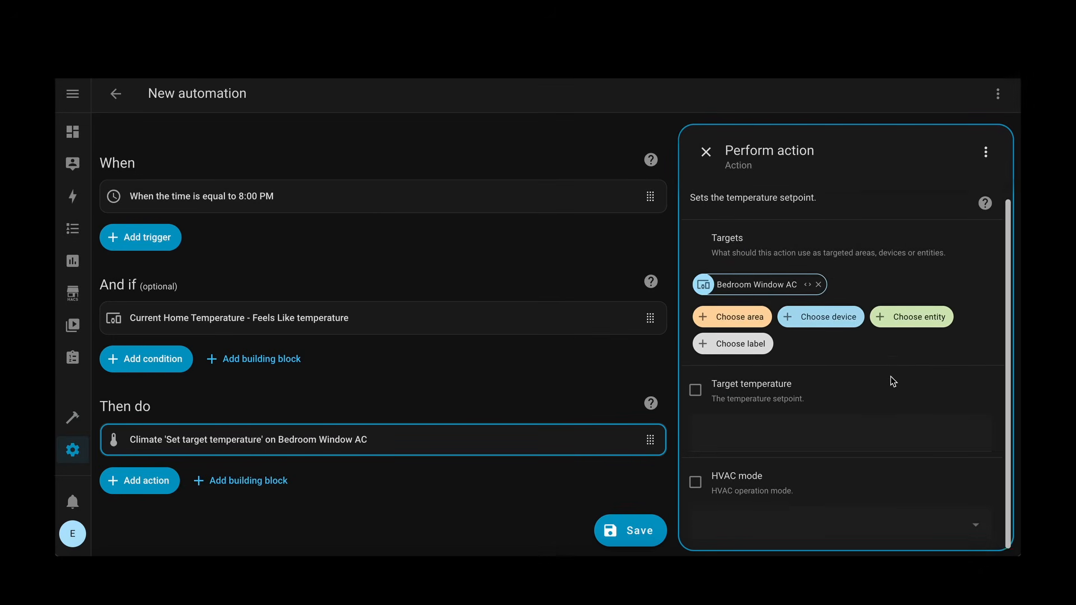
{"action": "left_click", "coordinate": [698, 385]}
{"action": "left_click", "coordinate": [729, 411]}
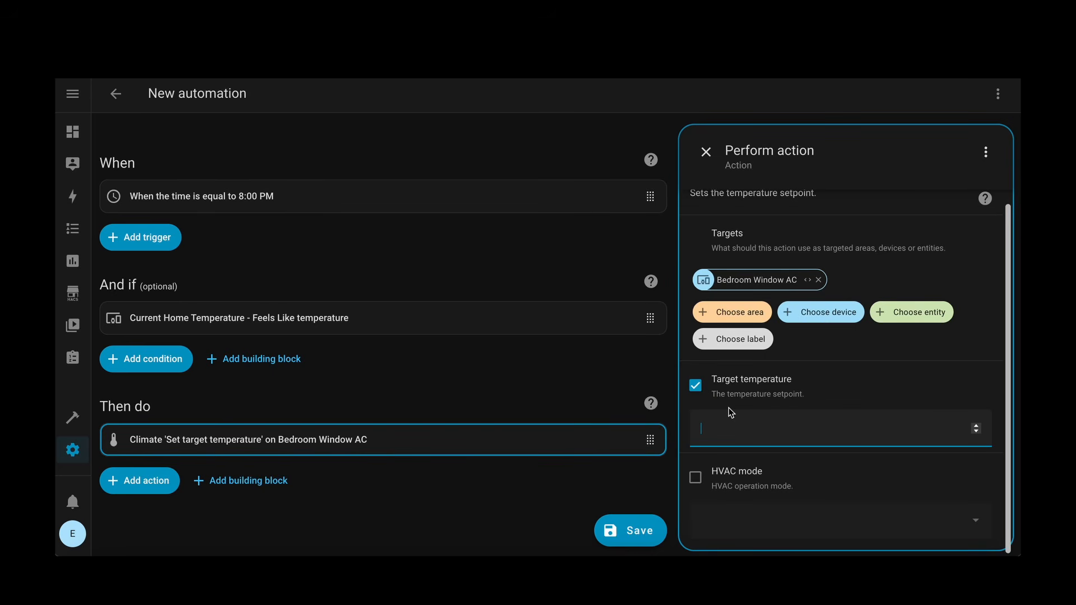
{"action": "type", "text": "68"}
{"action": "left_click", "coordinate": [694, 477]}
{"action": "left_click", "coordinate": [796, 526]}
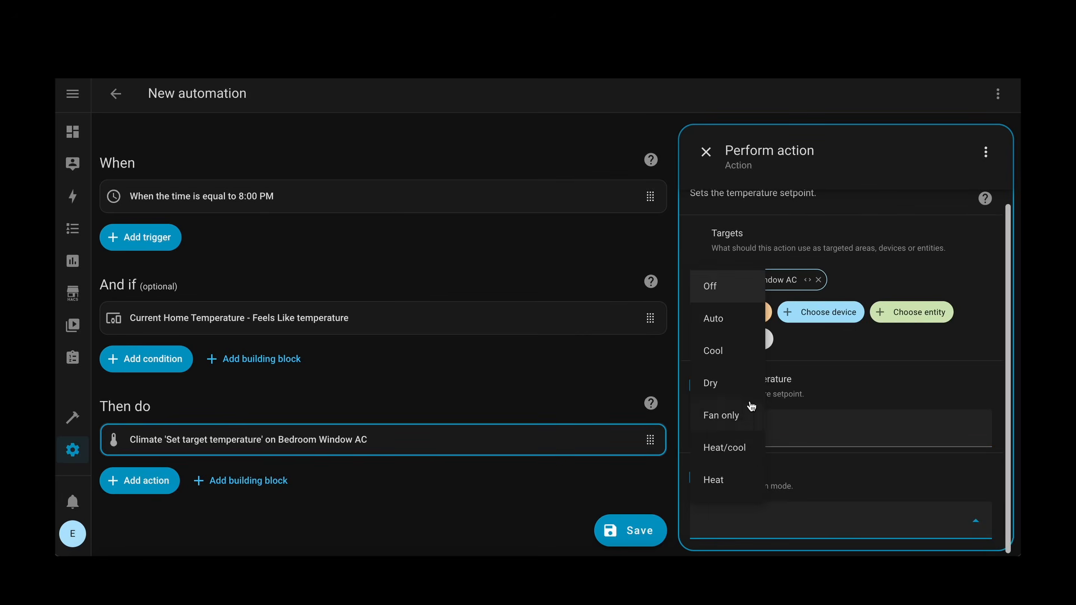
{"action": "left_click", "coordinate": [721, 359]}
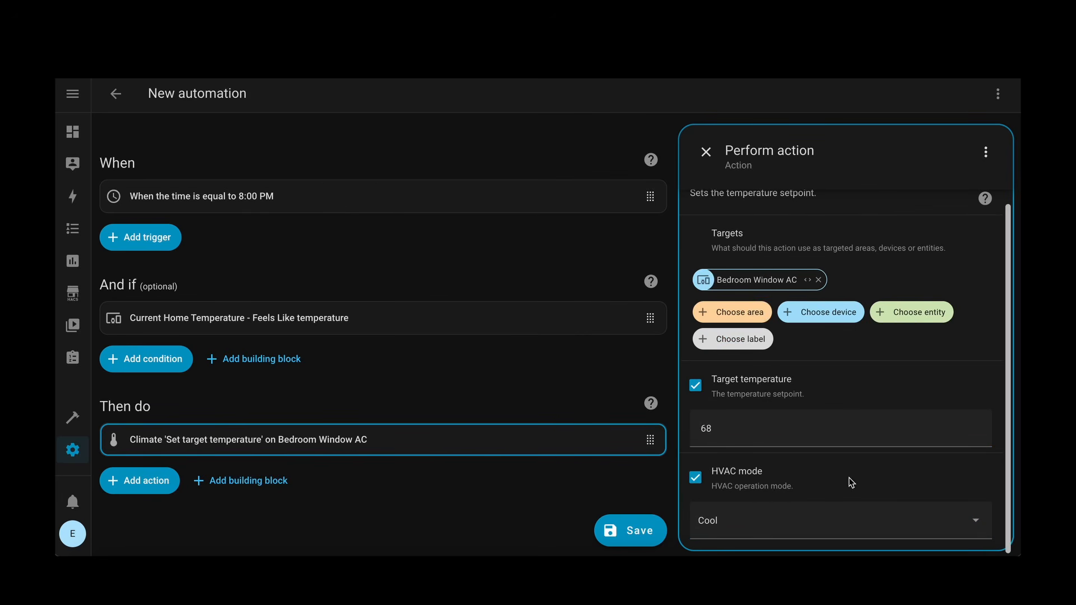
Step: Save the automation as "Bedroom Cool Down - Evening" and assign it to the Bedroom area
{"action": "left_click", "coordinate": [636, 534]}
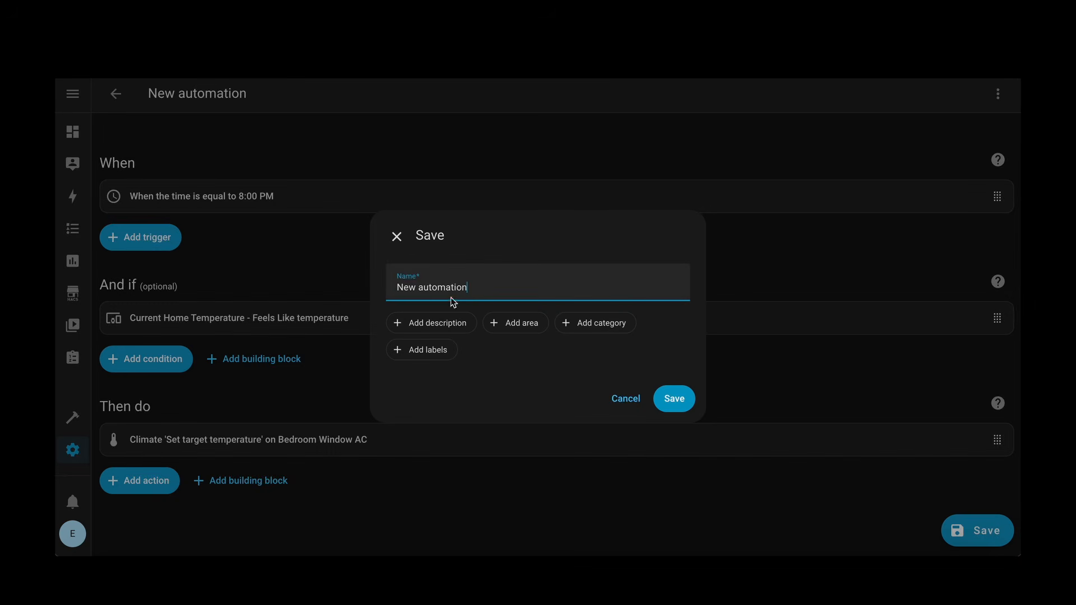
{"action": "triple_click", "coordinate": [460, 281]}
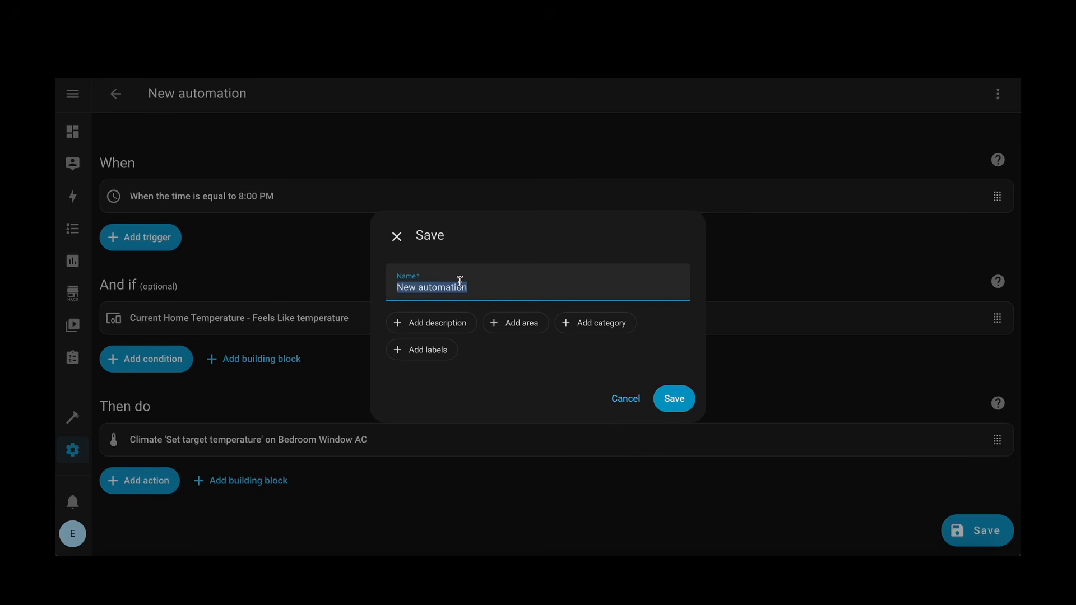
{"action": "type", "text": "Bedroom Cool Down - Evening"}
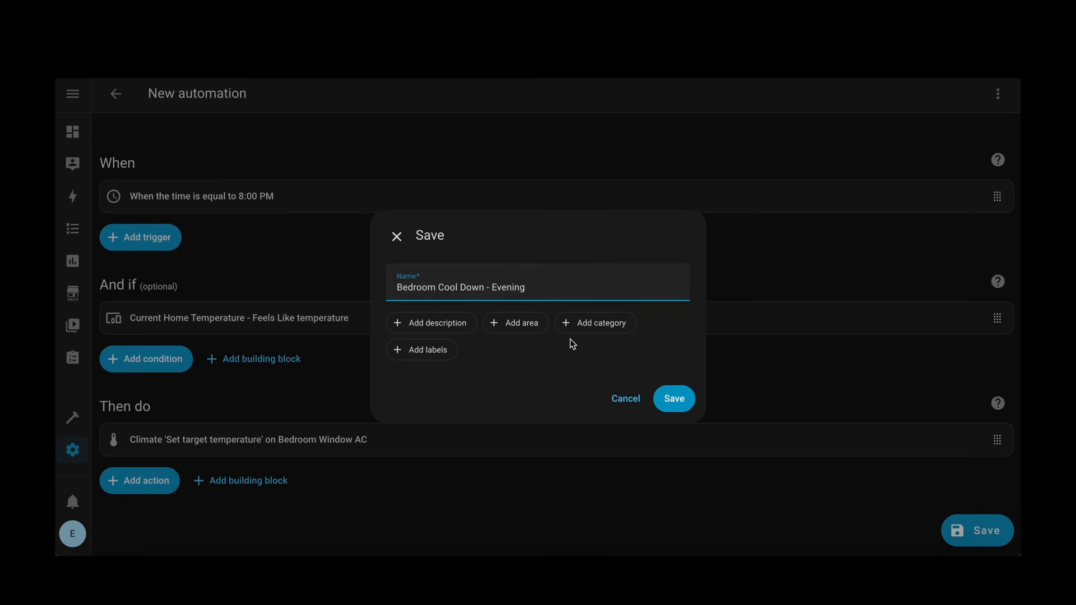
{"action": "left_click", "coordinate": [523, 326]}
{"action": "left_click", "coordinate": [442, 322]}
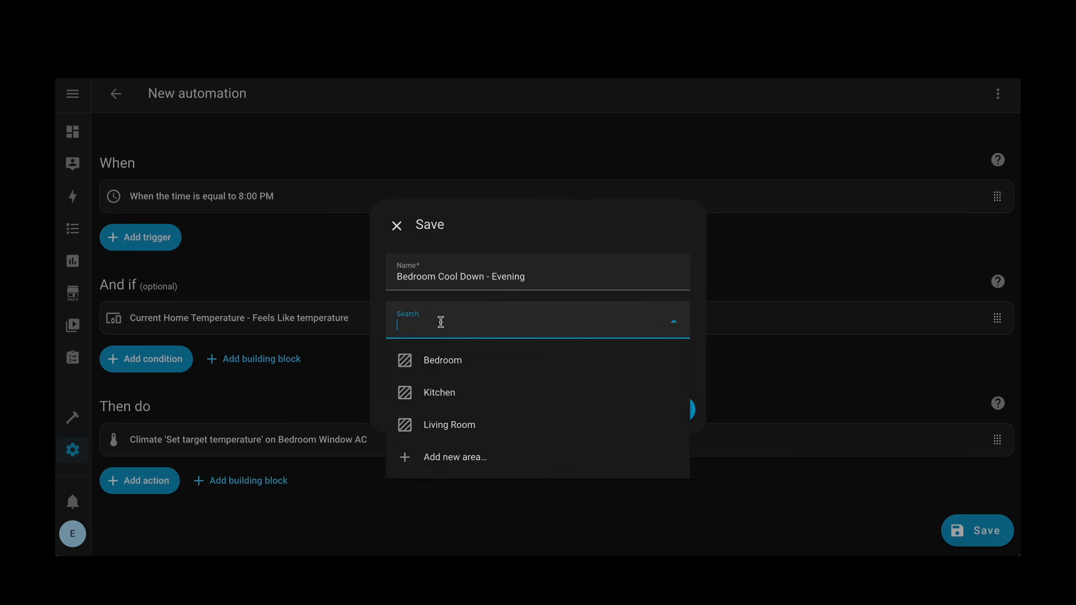
{"action": "left_click", "coordinate": [440, 359]}
{"action": "left_click", "coordinate": [675, 410]}
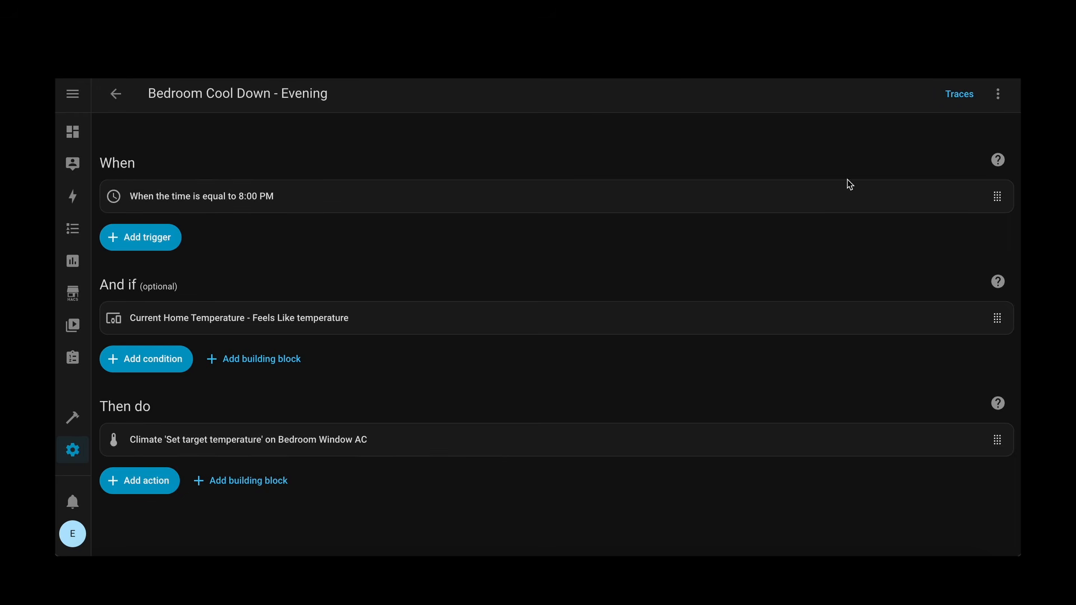
Step: Check the traces of the Bedroom Cool Down - Evening automation and leave the traces page
{"action": "left_click", "coordinate": [959, 95]}
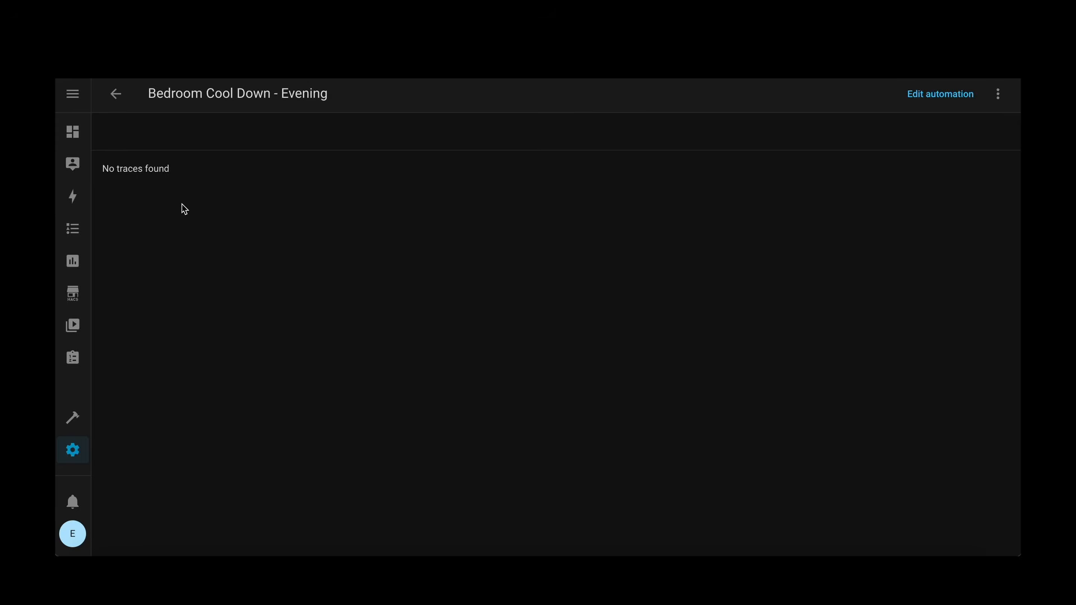
{"action": "left_click", "coordinate": [115, 97]}
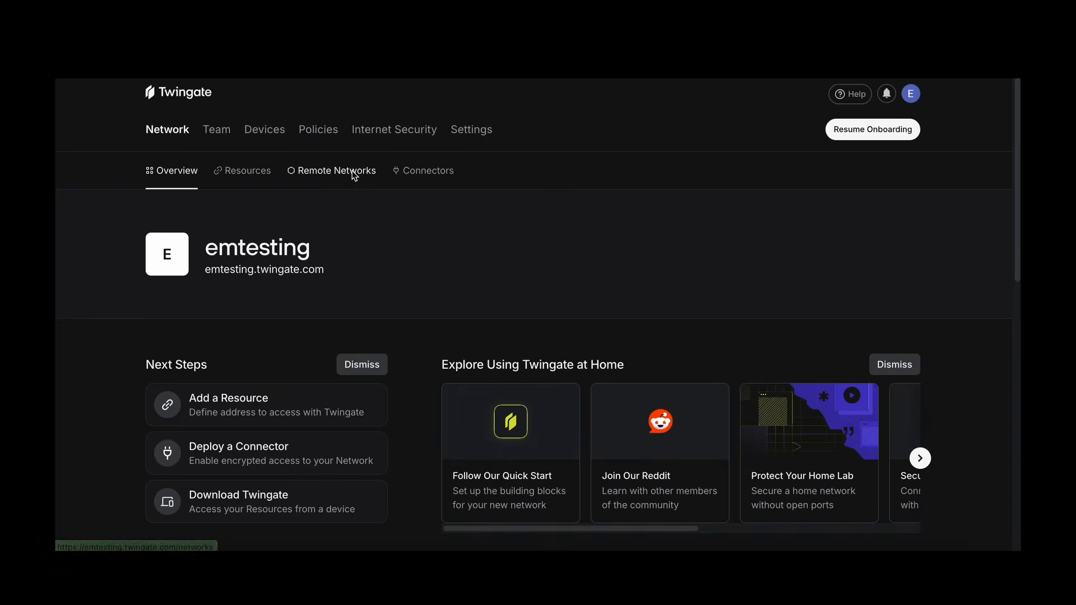
Step: In the Twingate admin console, add a remote network named HomeAssistantTest with the On Premise location
{"action": "left_click", "coordinate": [353, 171]}
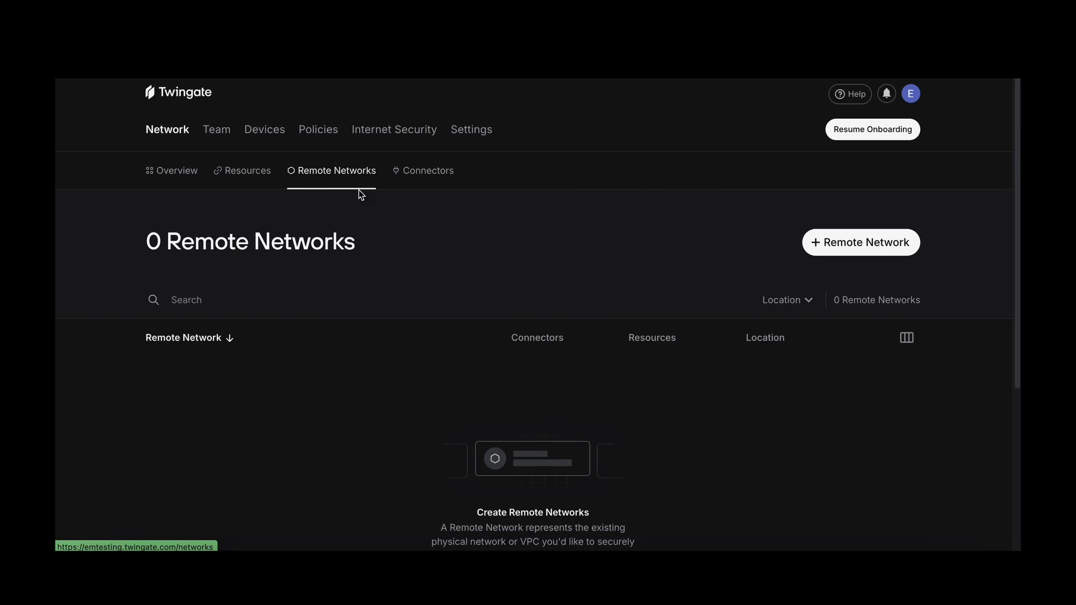
{"action": "left_click", "coordinate": [855, 244]}
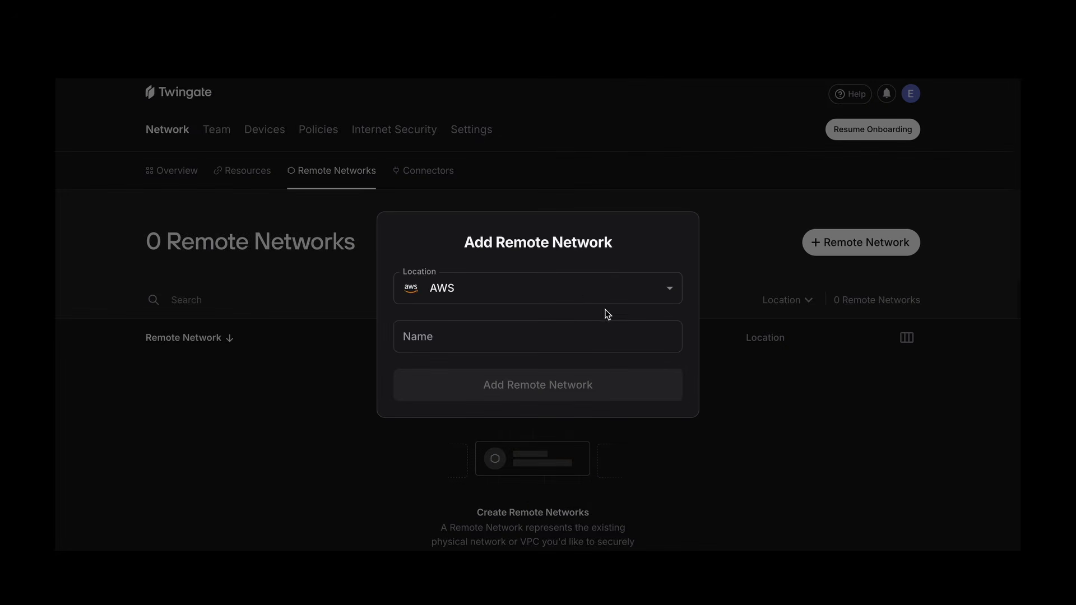
{"action": "left_click", "coordinate": [577, 288]}
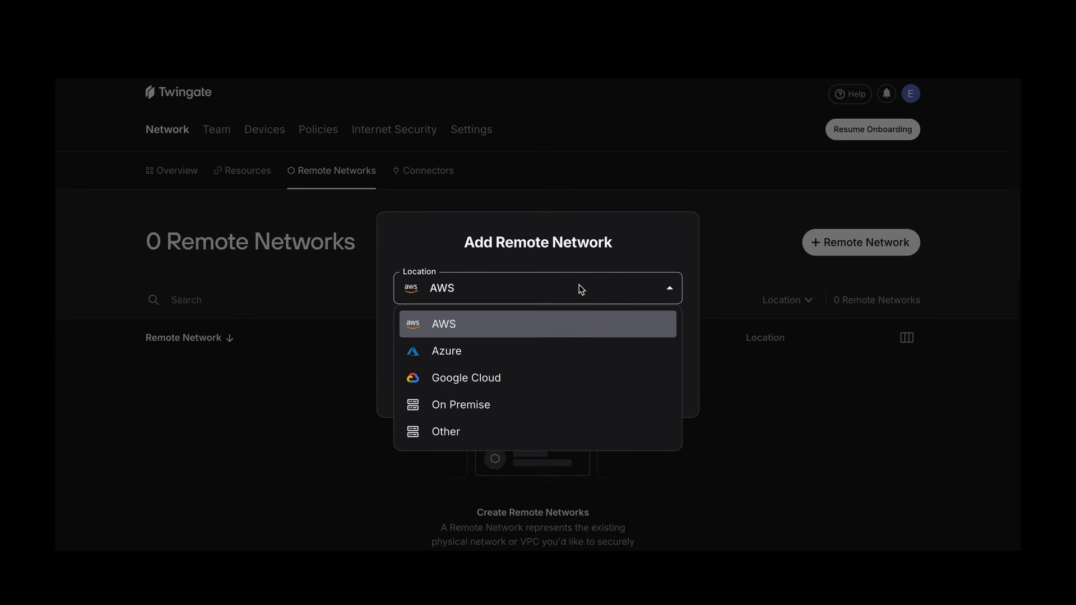
{"action": "left_click", "coordinate": [484, 410]}
{"action": "key", "text": "Tab"}
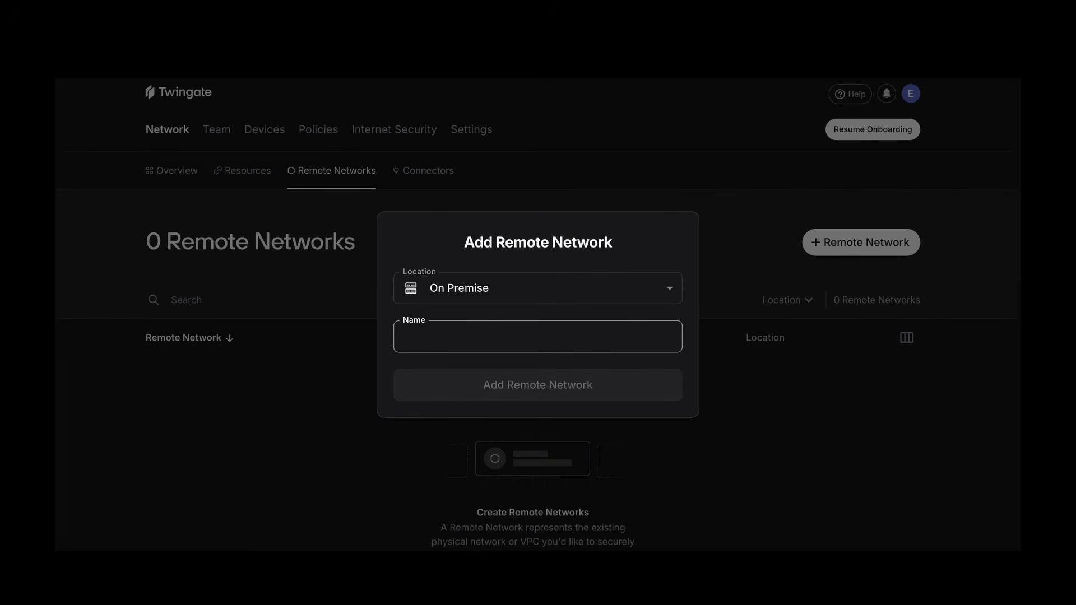
{"action": "type", "text": "Hom"}
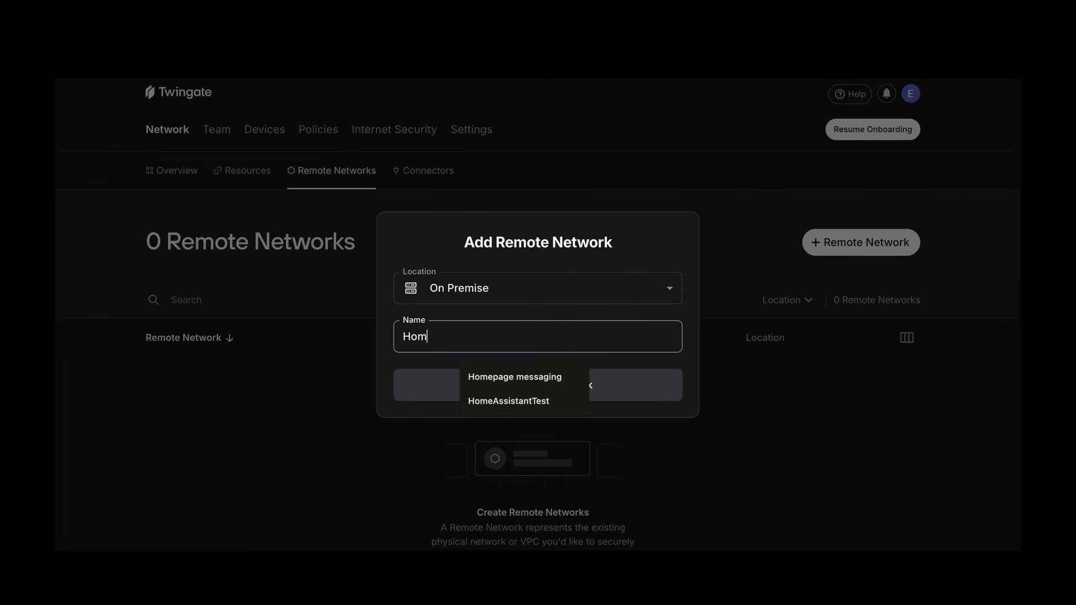
{"action": "type", "text": "eAssi"}
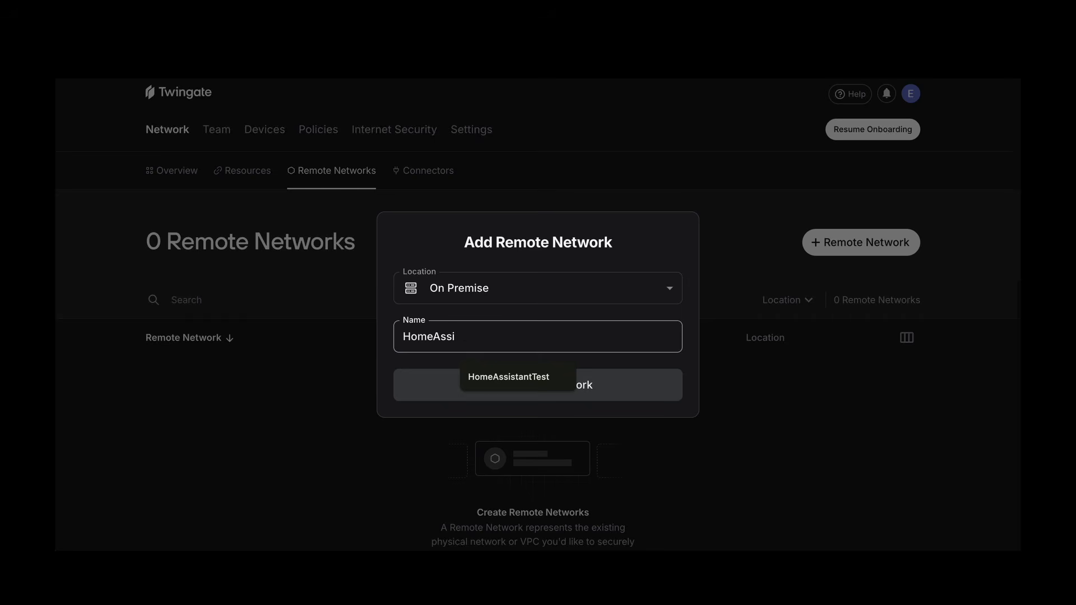
{"action": "left_click", "coordinate": [549, 376]}
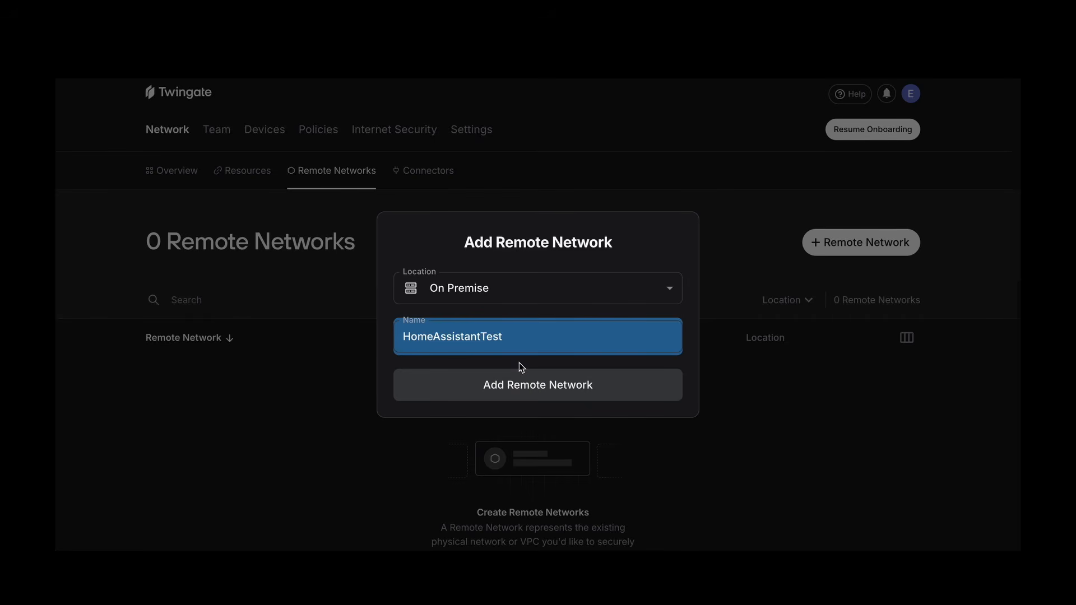
{"action": "left_click", "coordinate": [543, 390]}
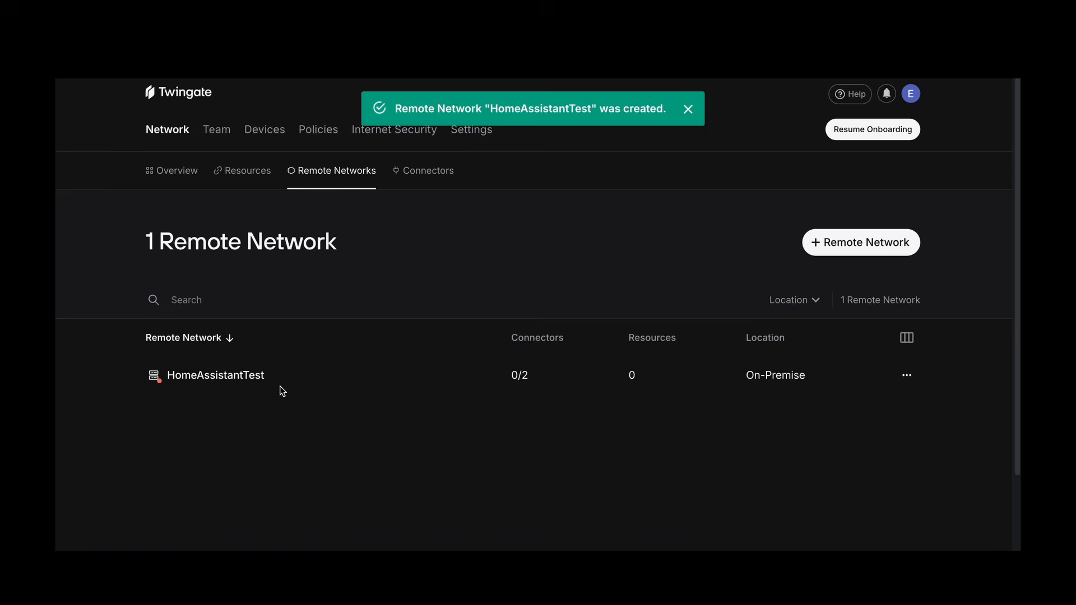
Step: Open the HomeAssistantTest network and start deploying its connector with the Manual deployment method
{"action": "left_click", "coordinate": [236, 375]}
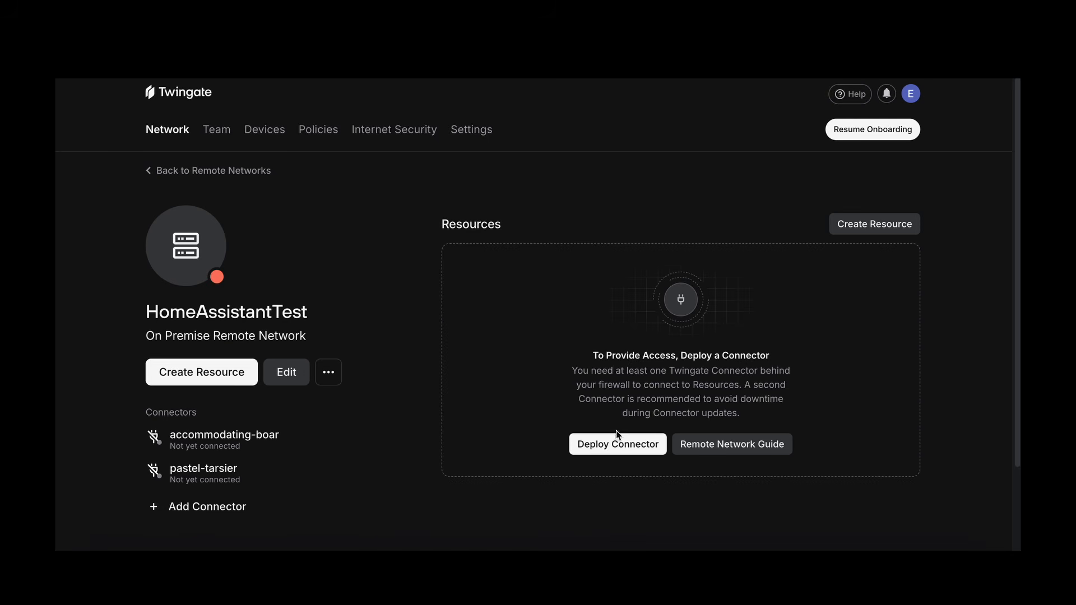
{"action": "left_click", "coordinate": [620, 445]}
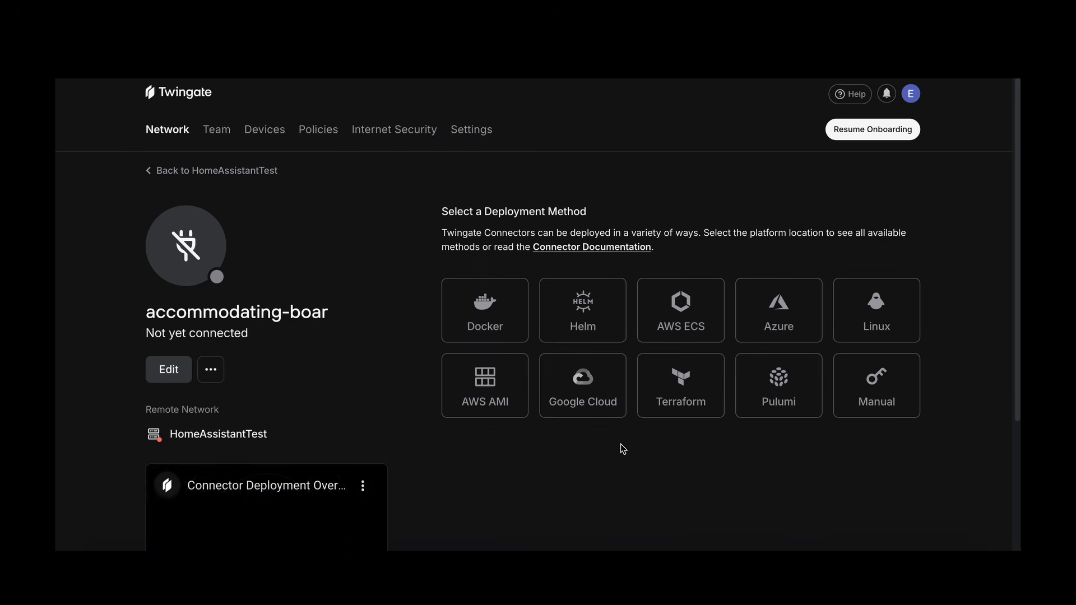
{"action": "left_click", "coordinate": [881, 379]}
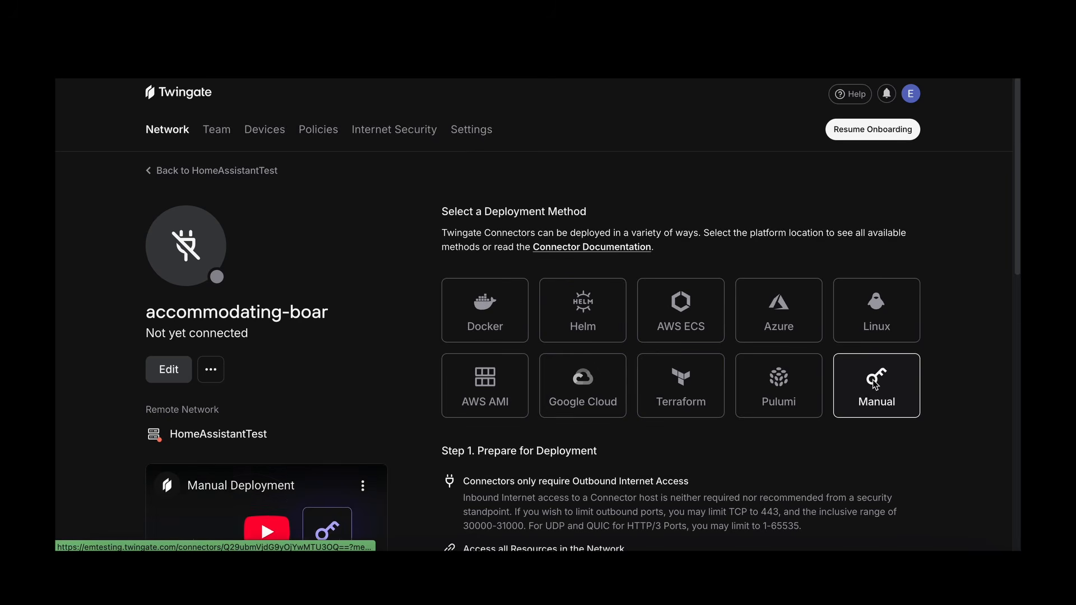
Step: Generate the access and refresh tokens for the accommodating-boar connector
{"action": "scroll", "coordinate": [875, 390], "scroll_direction": "down", "scroll_amount": 3}
{"action": "scroll", "coordinate": [872, 390], "scroll_direction": "down", "scroll_amount": 4}
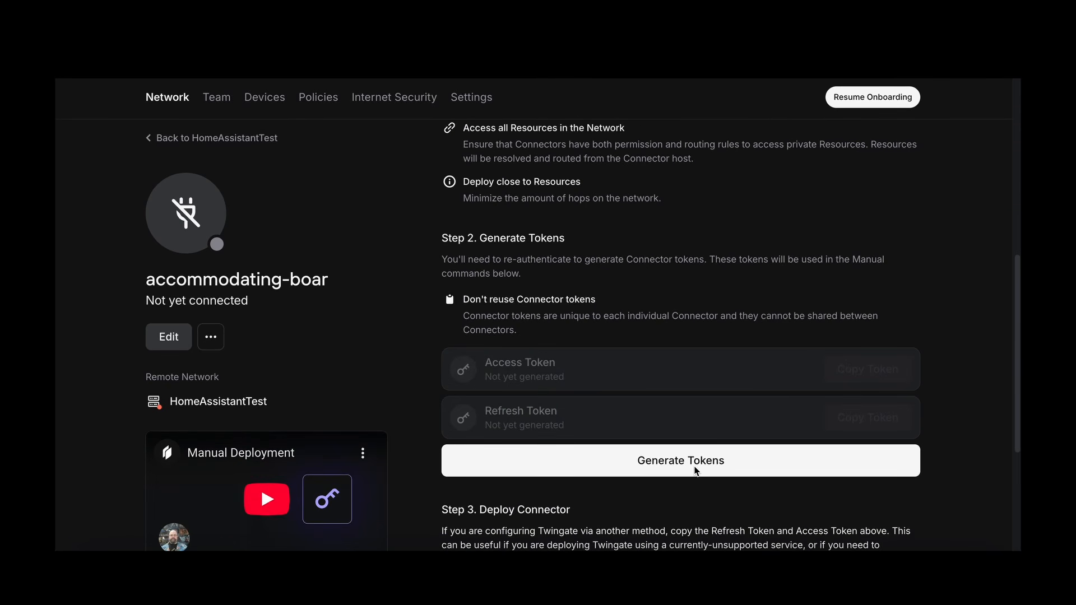
{"action": "scroll", "coordinate": [695, 389], "scroll_direction": "down", "scroll_amount": 2}
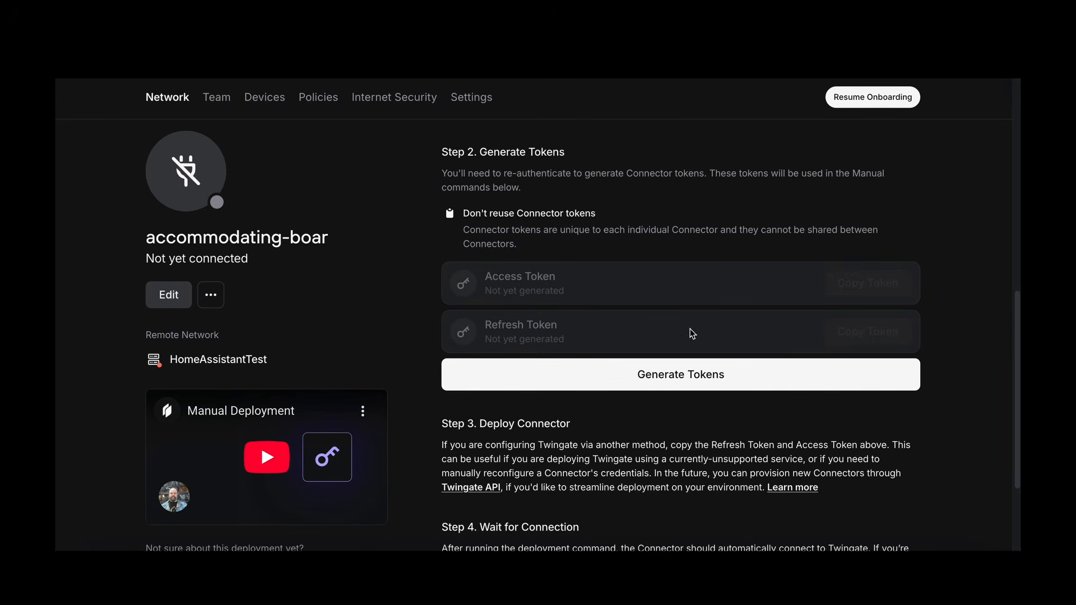
{"action": "left_click", "coordinate": [691, 381]}
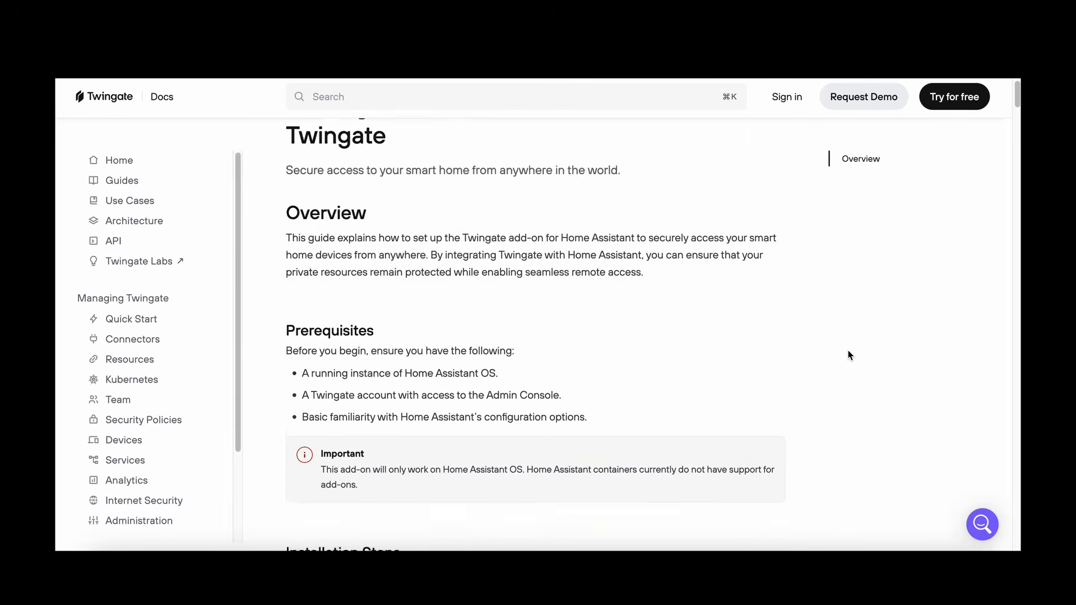
Step: From the Twingate installation guide, add the Twingate-Community/home-assistant-add-on repository to the Home Assistant add-on store and close the repository manager
{"action": "scroll", "coordinate": [849, 350], "scroll_direction": "down", "scroll_amount": 5}
{"action": "scroll", "coordinate": [847, 351], "scroll_direction": "down", "scroll_amount": 2}
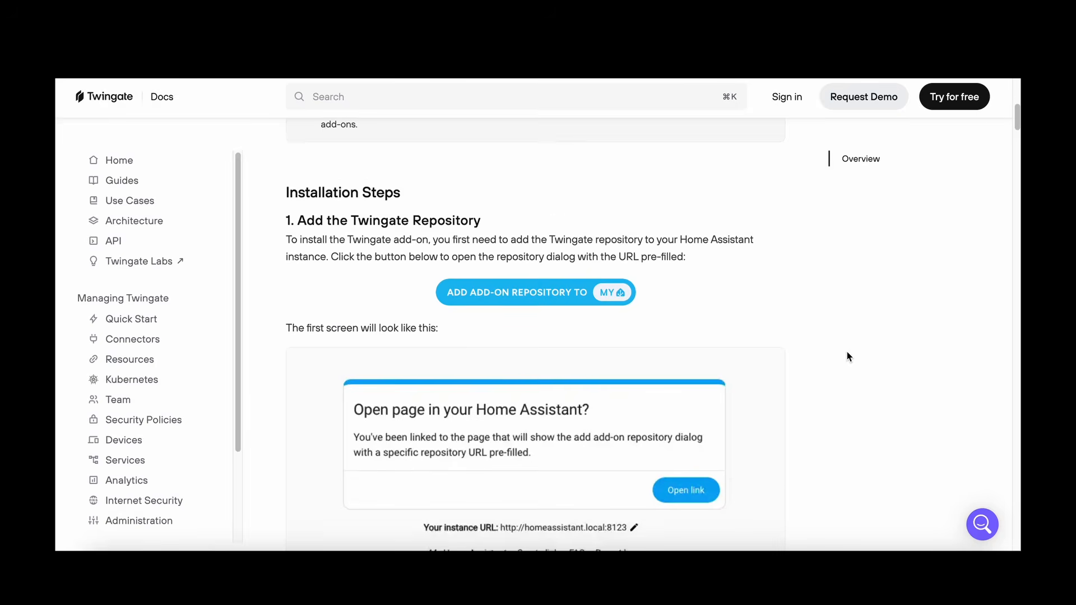
{"action": "scroll", "coordinate": [846, 352], "scroll_direction": "down", "scroll_amount": 1}
{"action": "scroll", "coordinate": [844, 354], "scroll_direction": "up", "scroll_amount": 1}
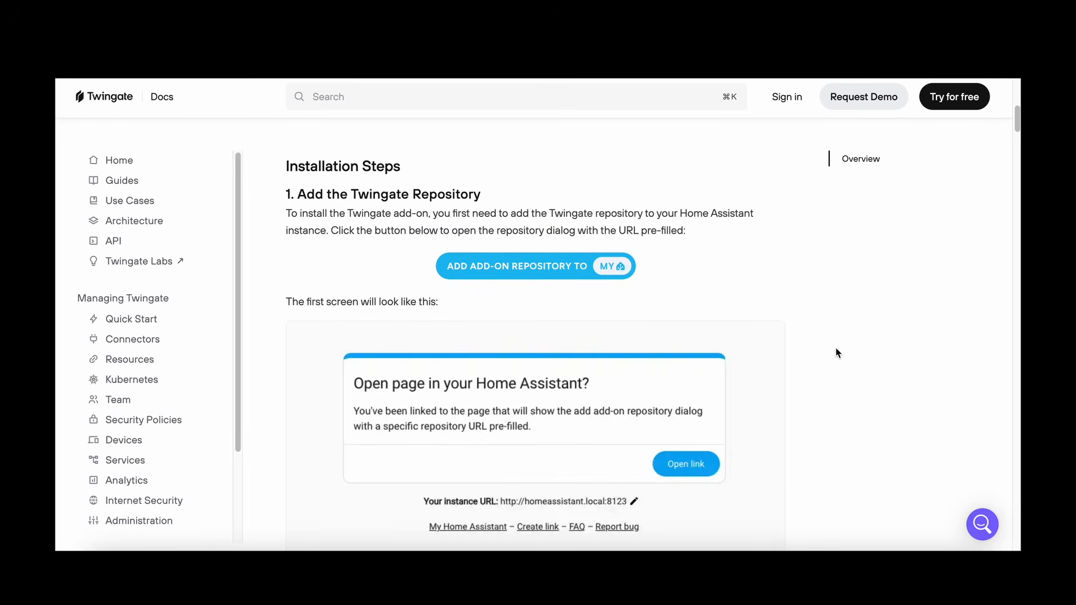
{"action": "left_click", "coordinate": [526, 267]}
{"action": "left_click", "coordinate": [674, 226]}
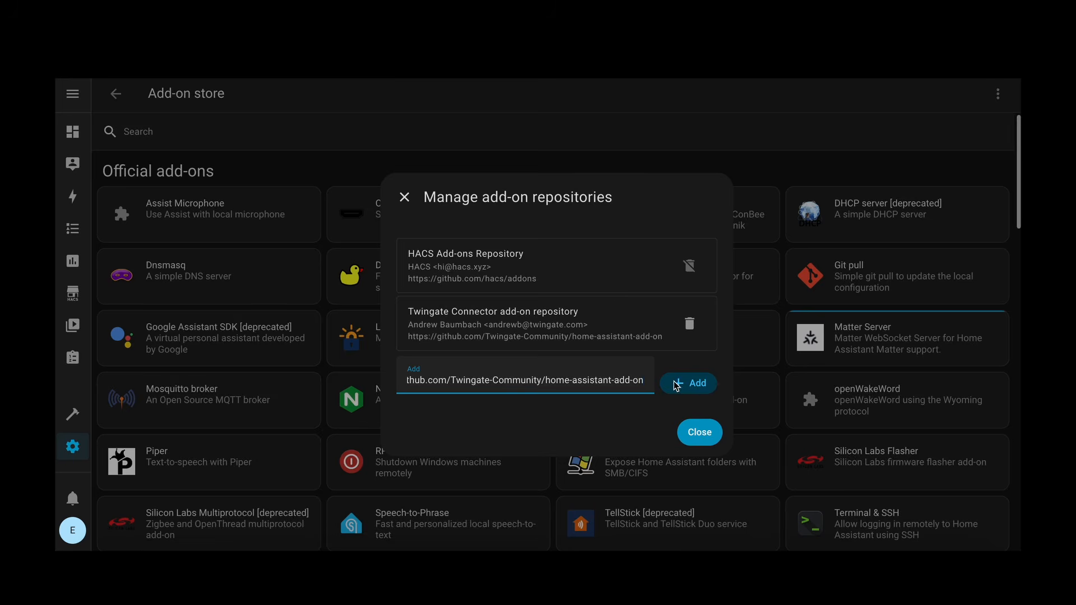
{"action": "left_click", "coordinate": [697, 432]}
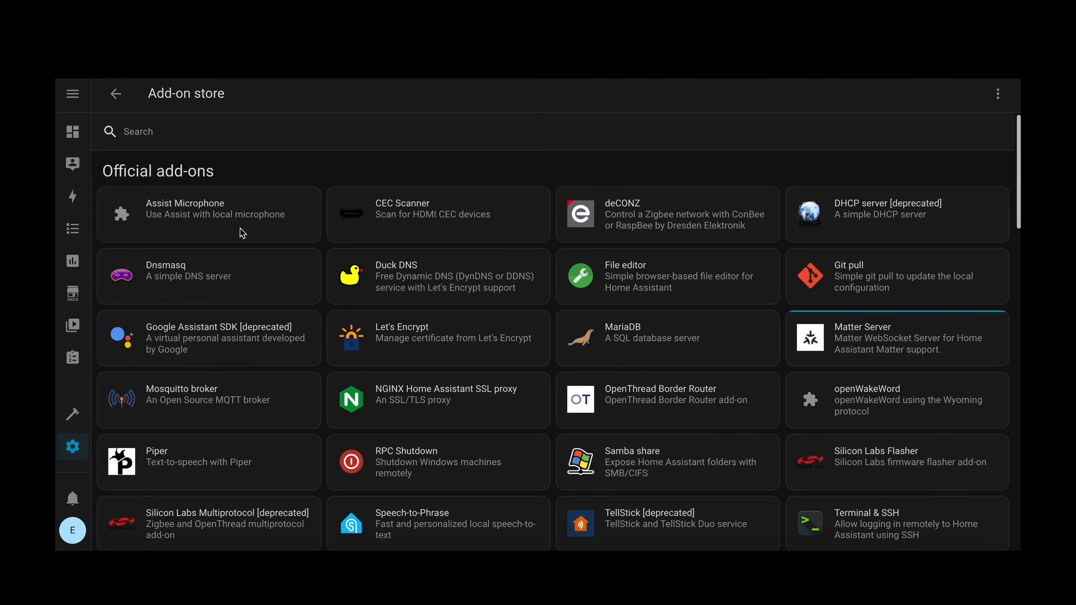
Step: Search the add-on store for "twinga" and install the Twingate Connector add-on
{"action": "left_click", "coordinate": [144, 138]}
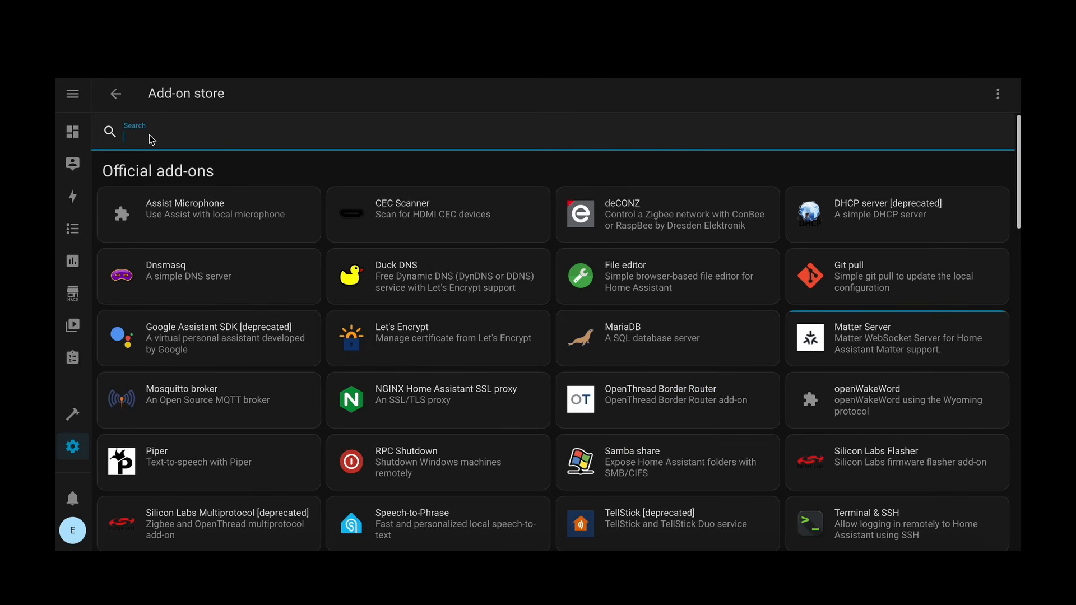
{"action": "type", "text": "twinga"}
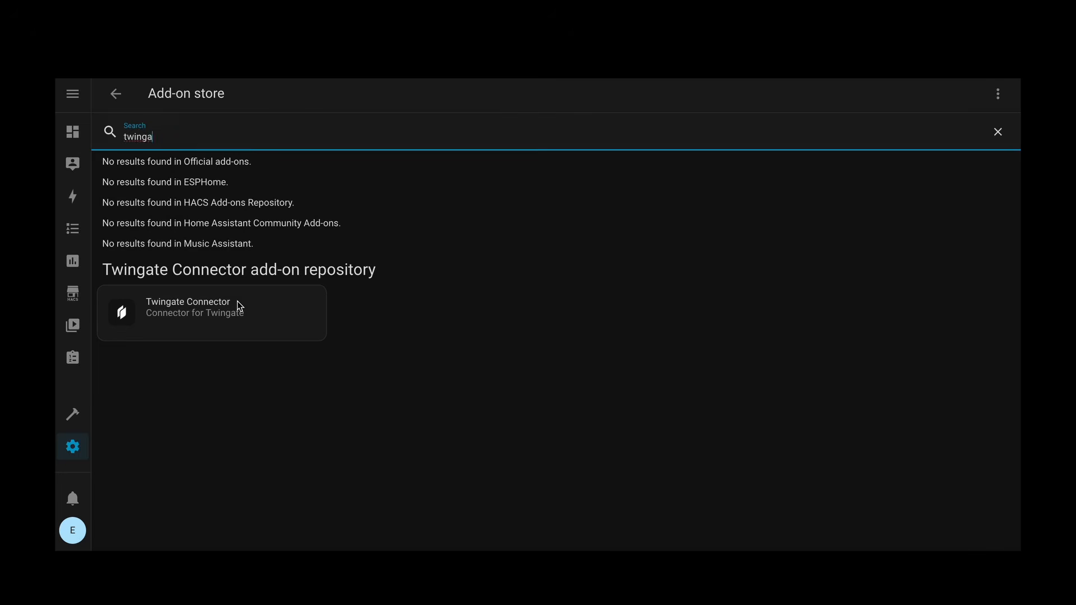
{"action": "left_click", "coordinate": [239, 306]}
{"action": "left_click", "coordinate": [861, 357]}
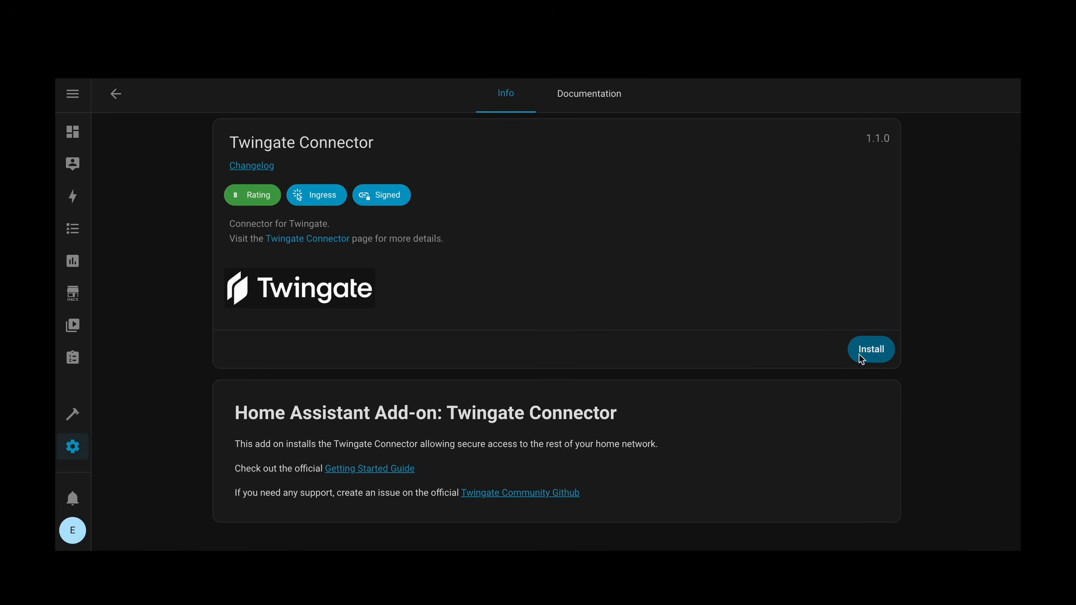
{"action": "left_click", "coordinate": [877, 352]}
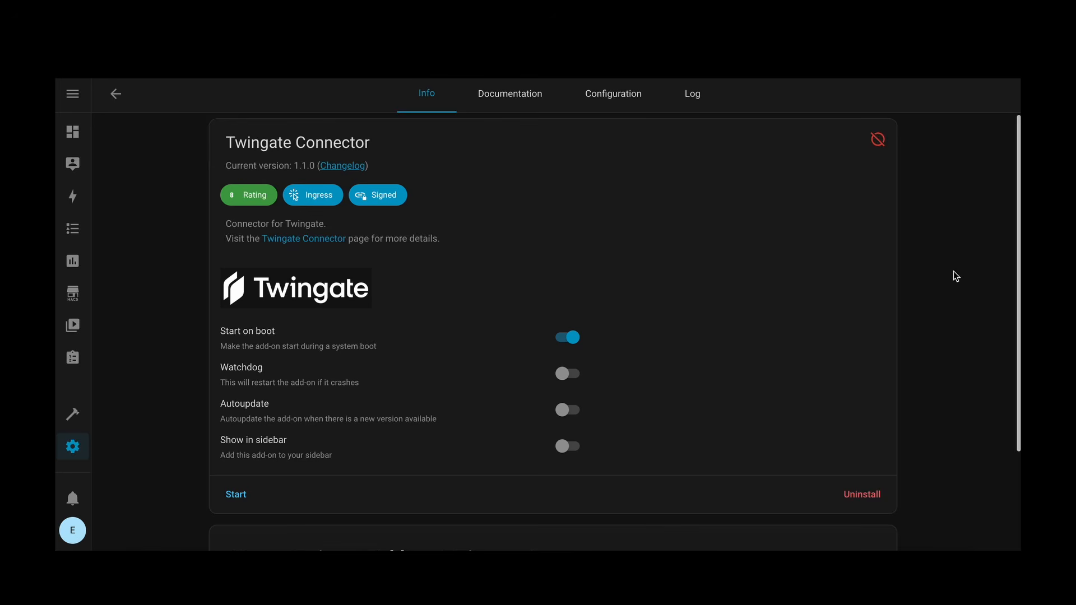
Step: Open the Twingate Connector's configuration and paste the connector's access token and refresh token into their fields
{"action": "left_click", "coordinate": [613, 97]}
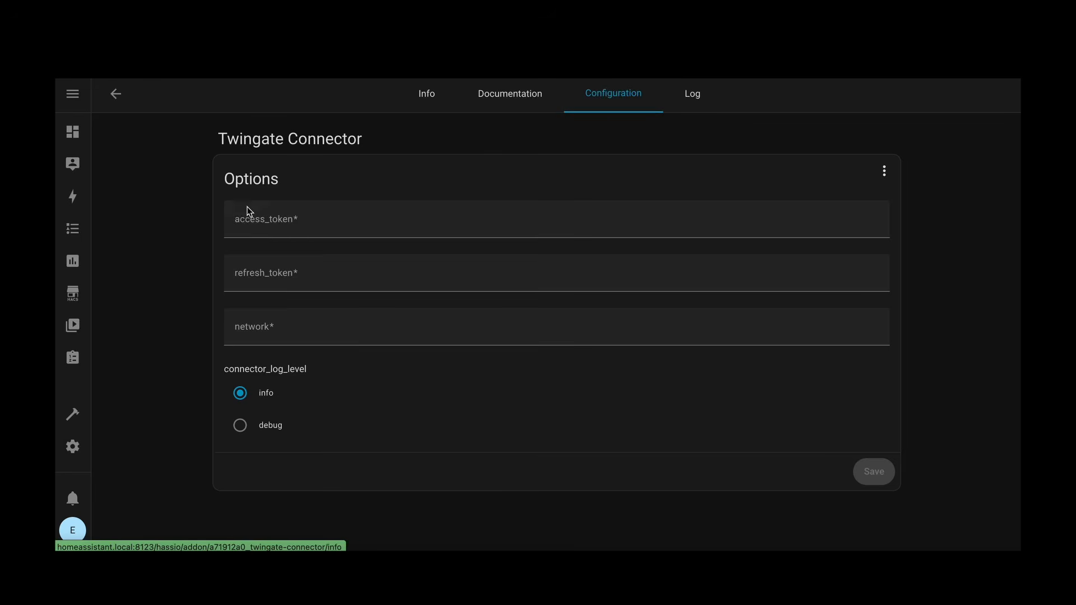
{"action": "left_click", "coordinate": [310, 223]}
{"action": "left_click", "coordinate": [336, 258]}
{"action": "left_click", "coordinate": [308, 269]}
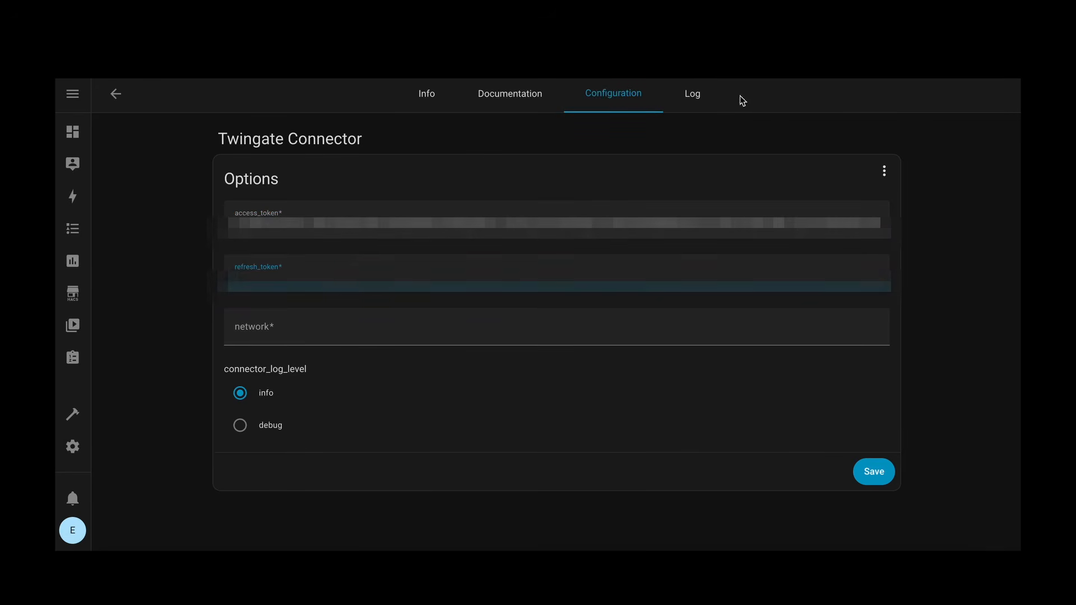
Step: Set the Twingate Connector's network option to emtesting
{"action": "left_click", "coordinate": [314, 341]}
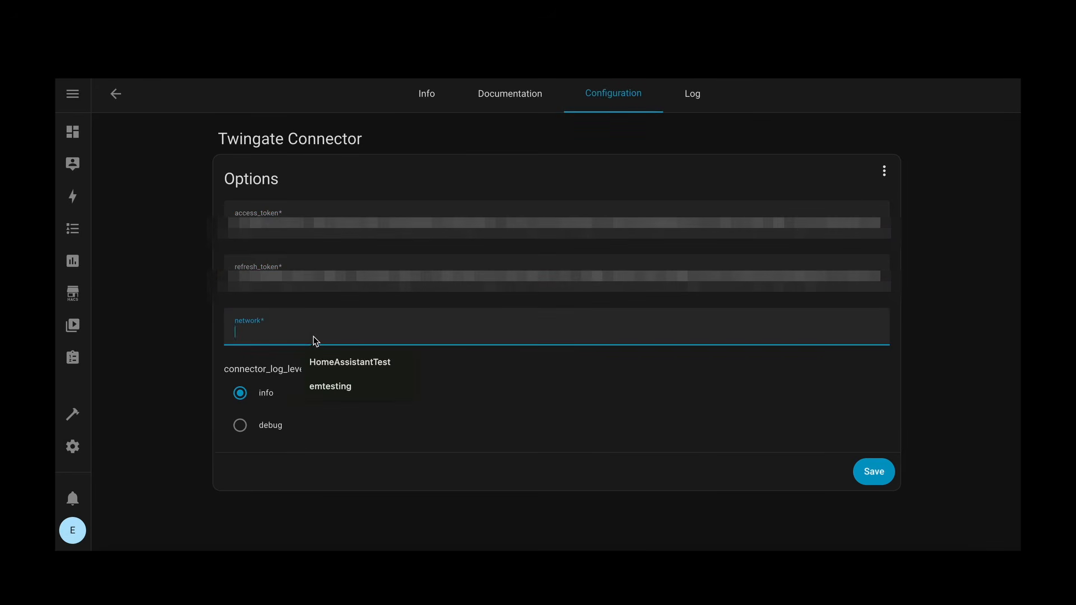
{"action": "type", "text": "emtes"}
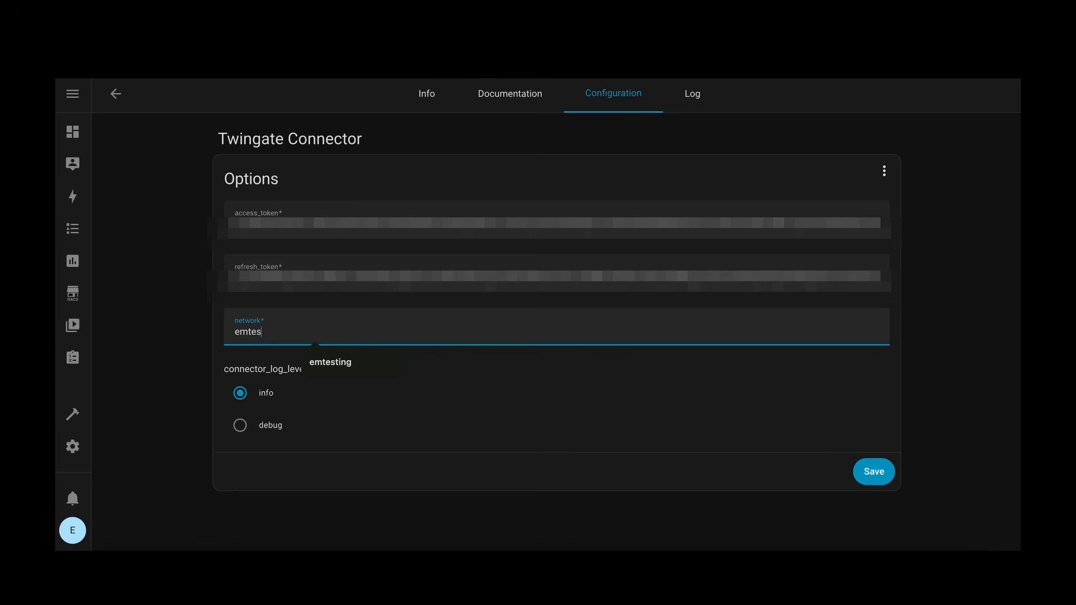
{"action": "type", "text": "ting"}
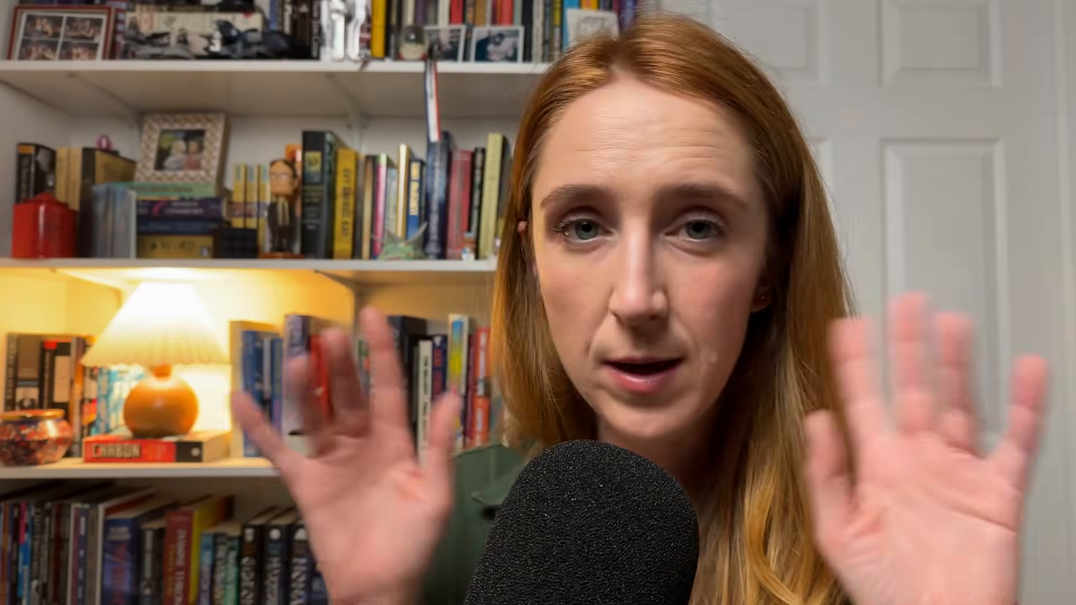